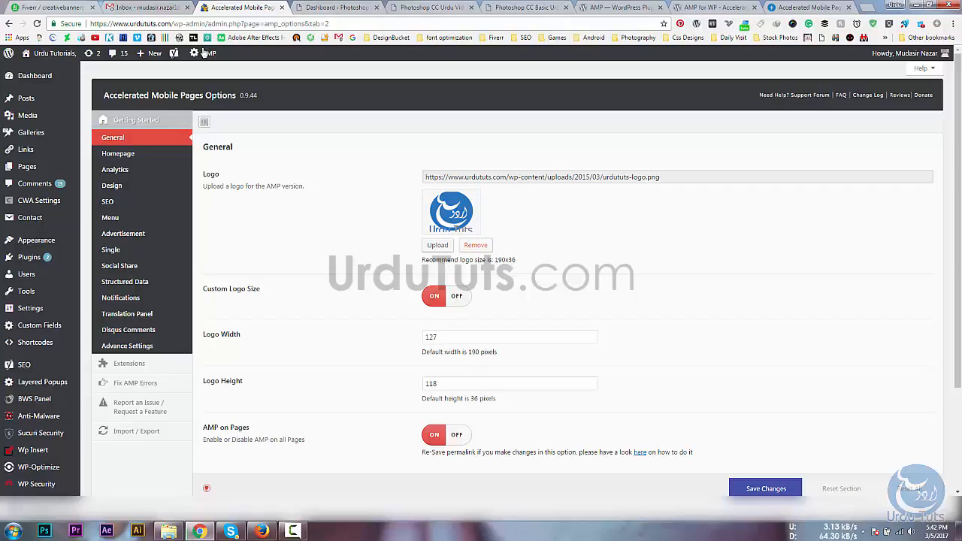
Open urdututs.com in a new browser tab placed right after the AMP options tab
{"action": "left_click", "coordinate": [864, 6]}
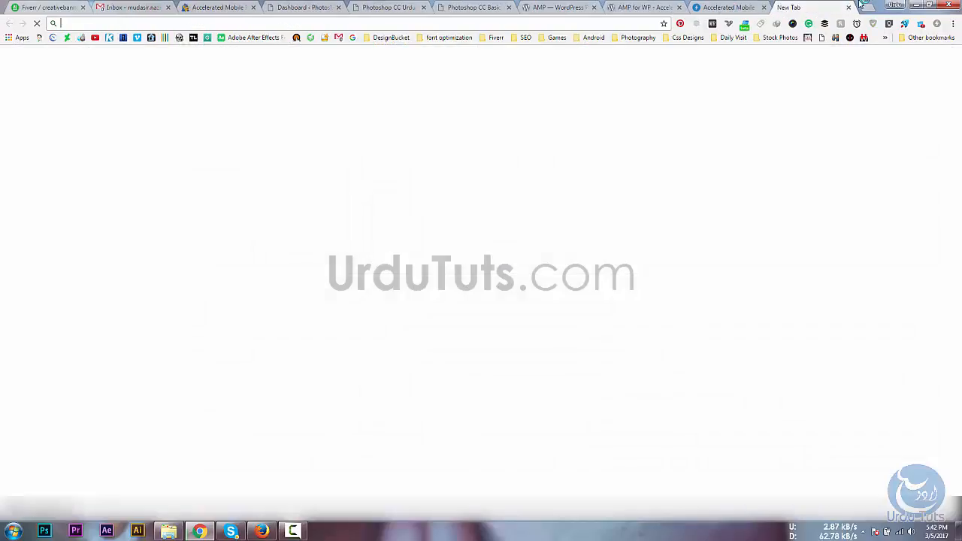
{"action": "left_click_drag", "start_coordinate": [789, 6], "coordinate": [292, 7]}
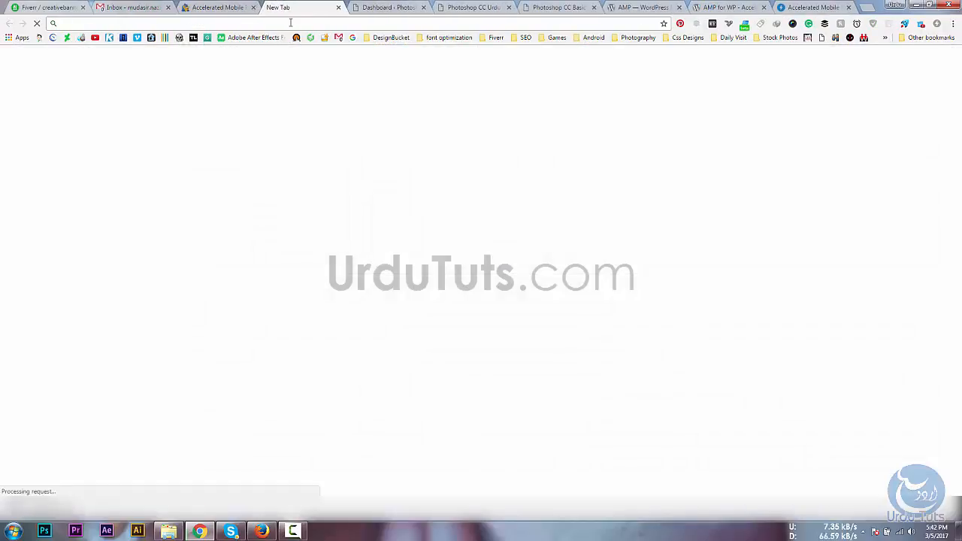
{"action": "type", "text": "urdututs.com"}
{"action": "key", "text": "Return"}
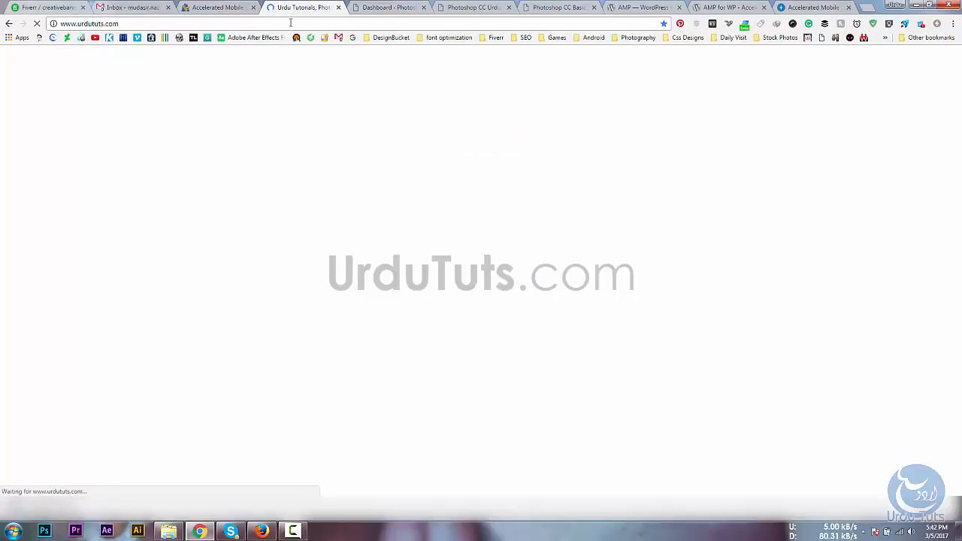
Load the site's AMP version by adding /amp to the address and look through its post list
{"action": "left_click", "coordinate": [300, 23]}
{"action": "left_click", "coordinate": [311, 25]}
{"action": "type", "text": "/amp"}
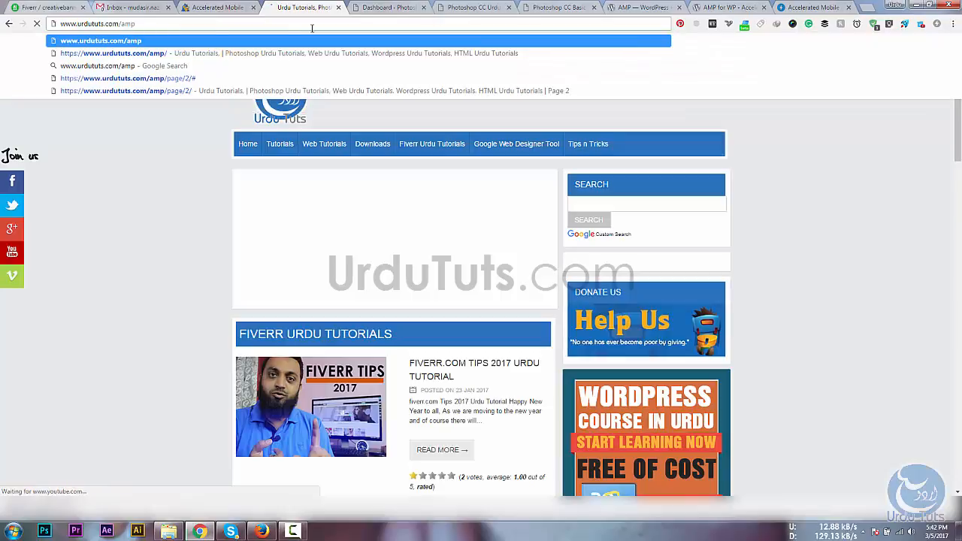
{"action": "key", "text": "Return"}
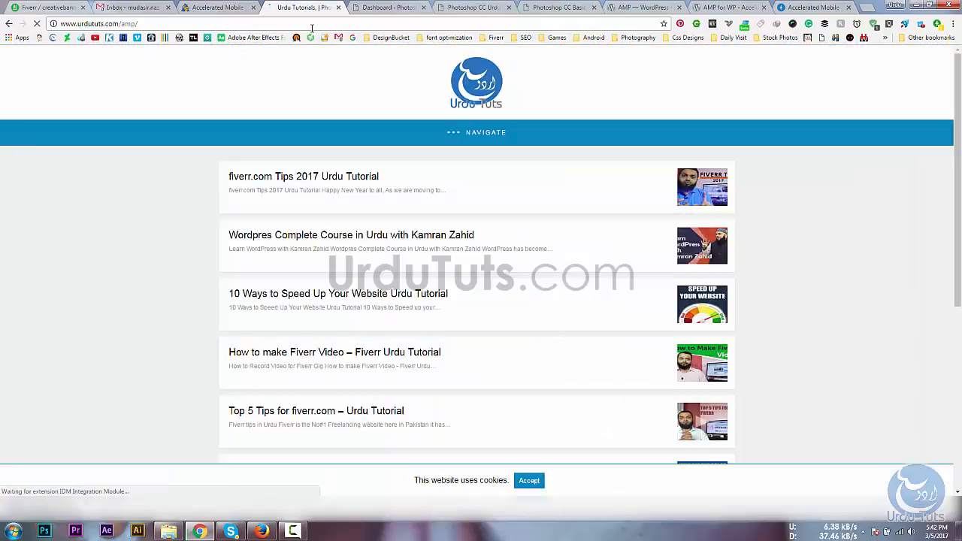
{"action": "scroll", "coordinate": [516, 136], "scroll_direction": "down", "scroll_amount": 4}
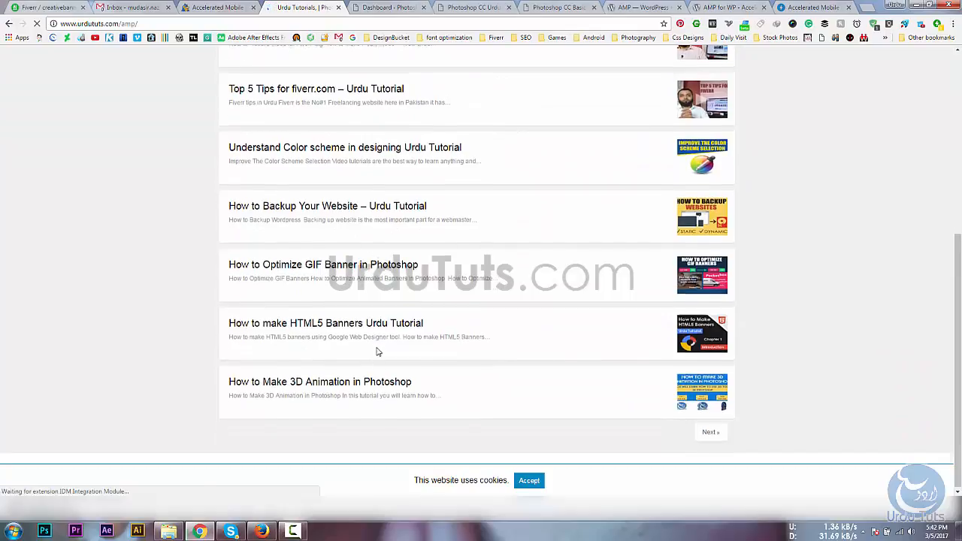
{"action": "scroll", "coordinate": [376, 339], "scroll_direction": "up", "scroll_amount": 4}
Inspect the AMP page with the developer tools to show it in the iPhone 6 Plus device preview
{"action": "right_click", "coordinate": [123, 222]}
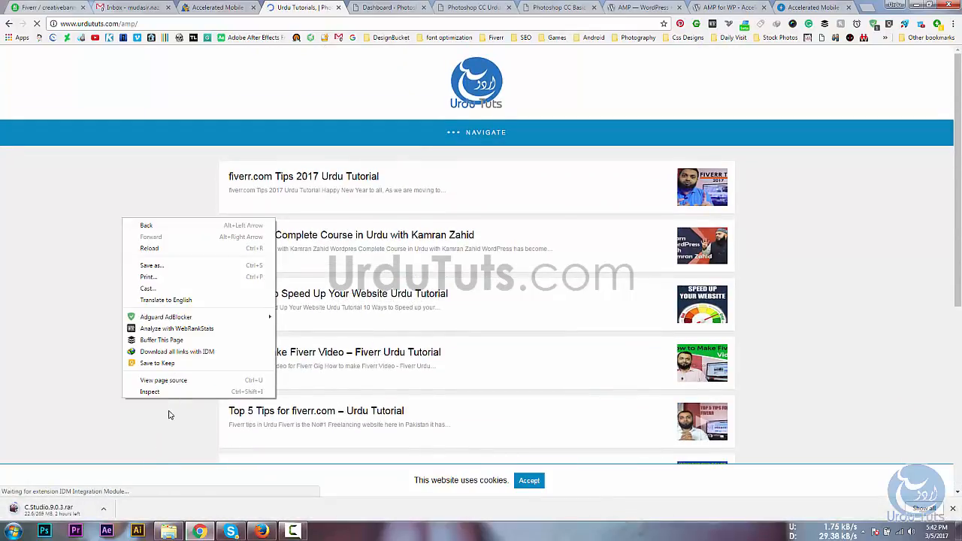
{"action": "left_click", "coordinate": [954, 509]}
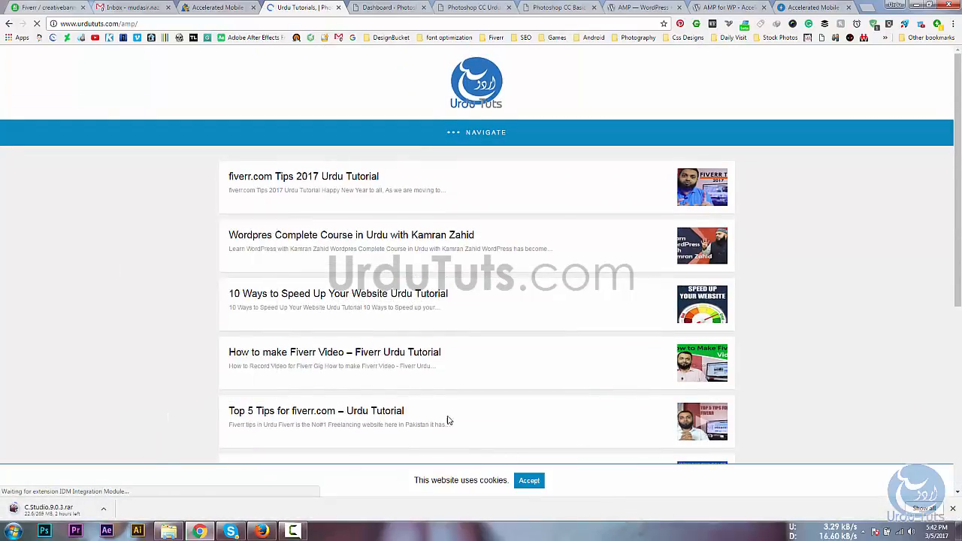
{"action": "right_click", "coordinate": [132, 300]}
{"action": "left_click", "coordinate": [188, 474]}
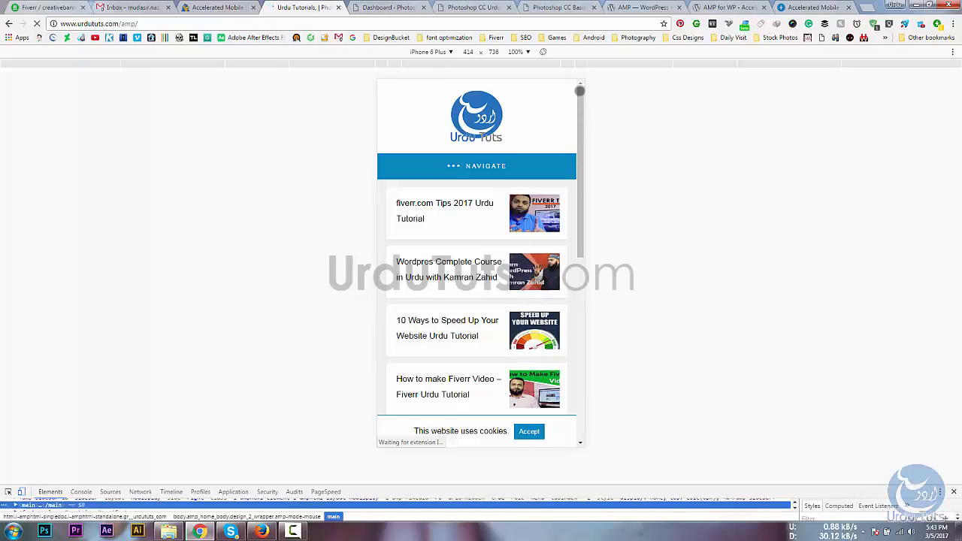
Look through the post list in the mobile AMP preview, including its second page
{"action": "left_click_drag", "start_coordinate": [579, 91], "coordinate": [571, 321]}
{"action": "scroll", "coordinate": [462, 337], "scroll_direction": "up", "scroll_amount": 5}
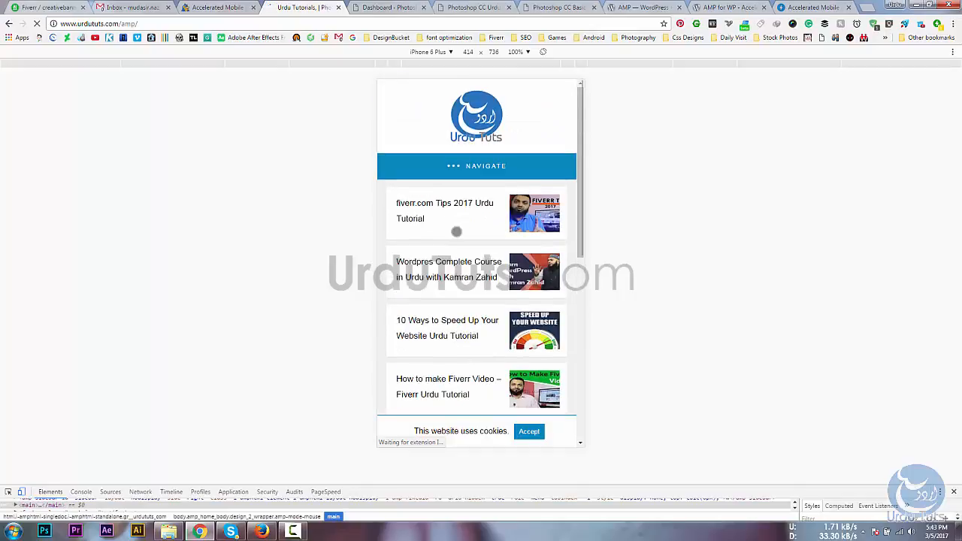
{"action": "scroll", "coordinate": [457, 232], "scroll_direction": "down", "scroll_amount": 5}
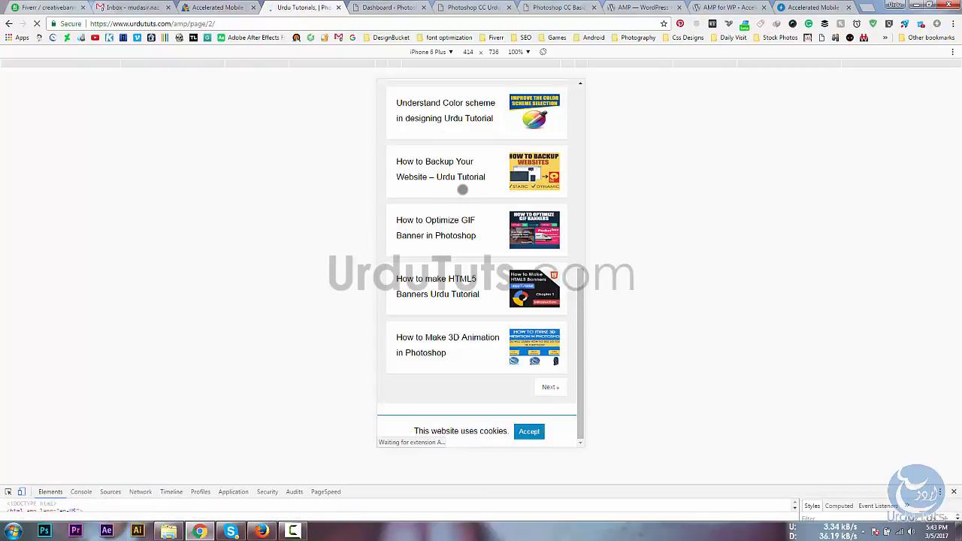
{"action": "scroll", "coordinate": [463, 189], "scroll_direction": "down", "scroll_amount": 10}
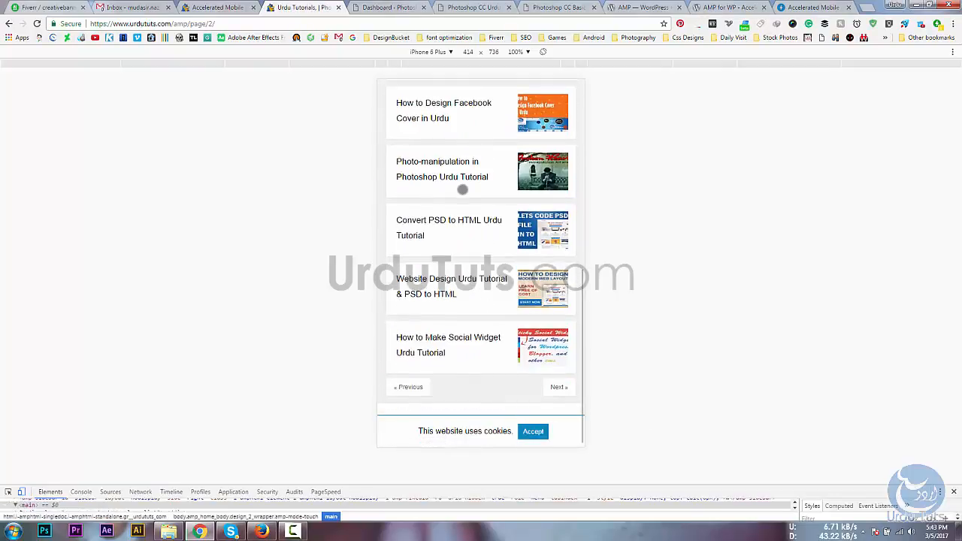
{"action": "scroll", "coordinate": [462, 189], "scroll_direction": "up", "scroll_amount": 10}
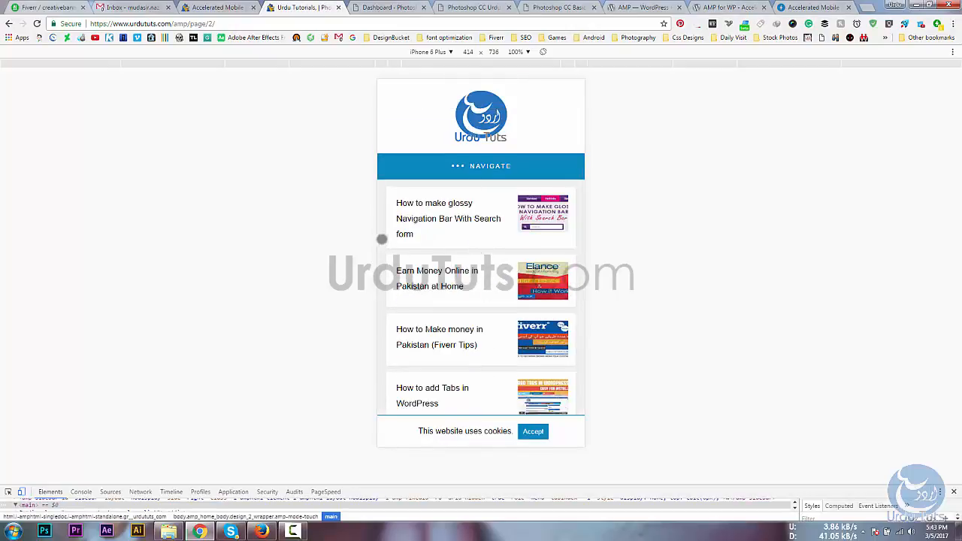
Review the logo size and AMP on Pages settings in the General options and check the logo in the mobile preview
{"action": "left_click", "coordinate": [217, 8]}
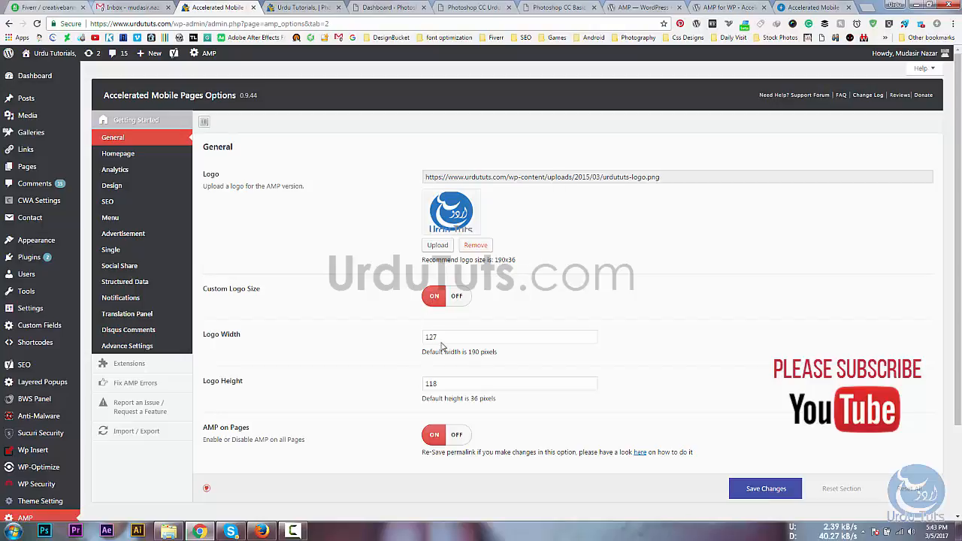
{"action": "left_click_drag", "start_coordinate": [445, 338], "coordinate": [351, 349]}
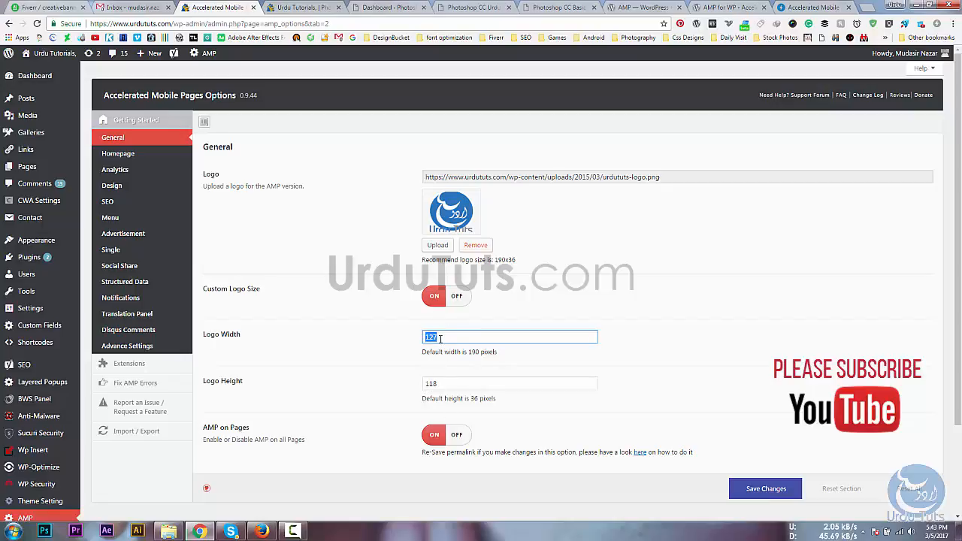
{"action": "left_click", "coordinate": [304, 7]}
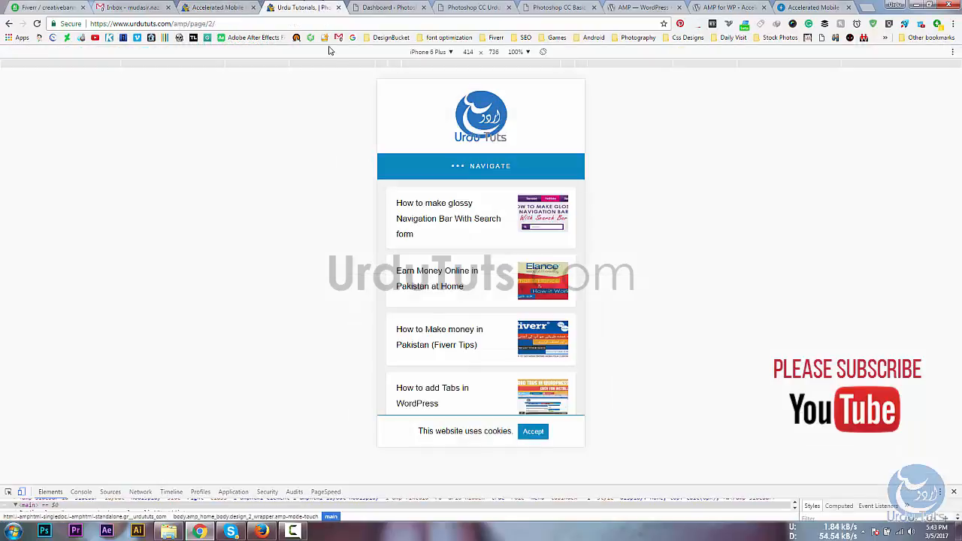
{"action": "left_click", "coordinate": [215, 7]}
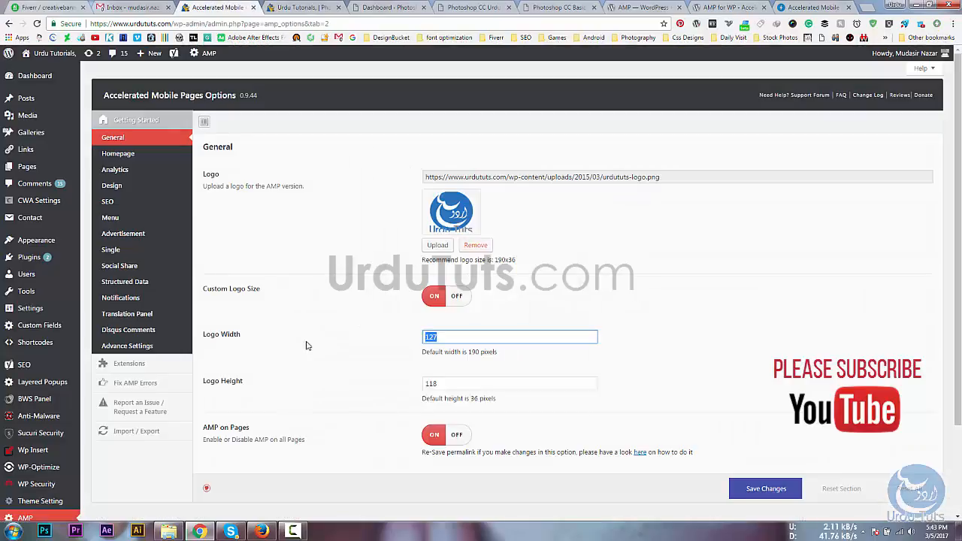
{"action": "scroll", "coordinate": [298, 343], "scroll_direction": "down", "scroll_amount": 1}
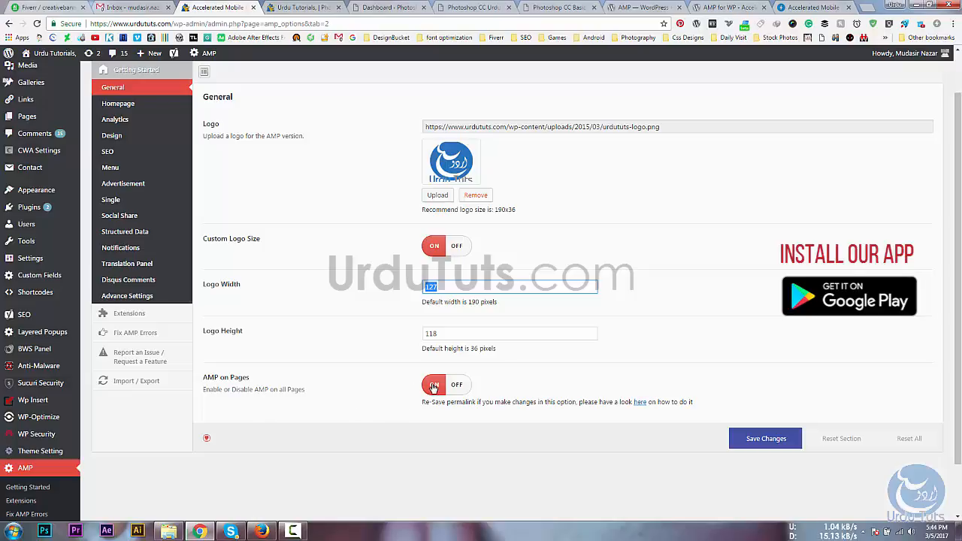
In the Homepage options, try Homepage Support off and Front Page on, restoring each switch
{"action": "left_click", "coordinate": [122, 103]}
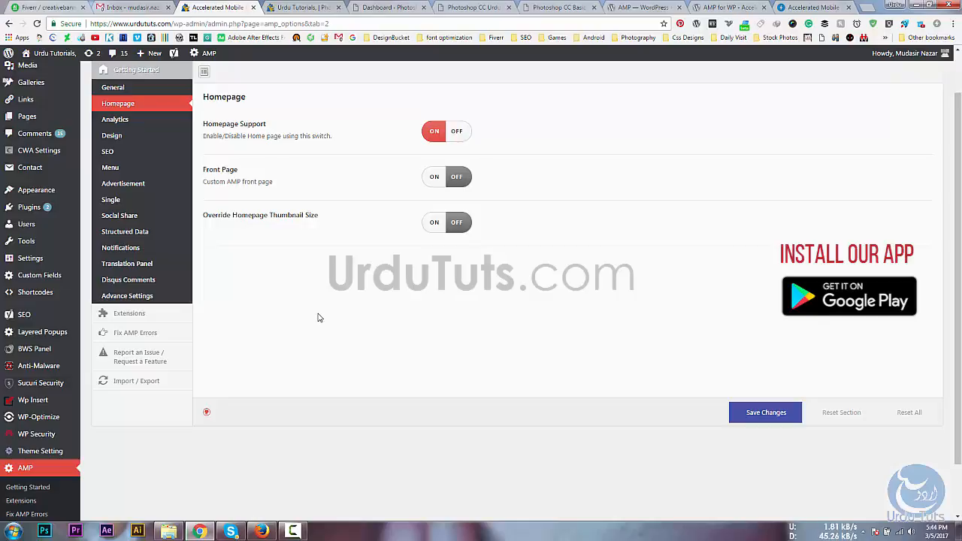
{"action": "left_click", "coordinate": [457, 133]}
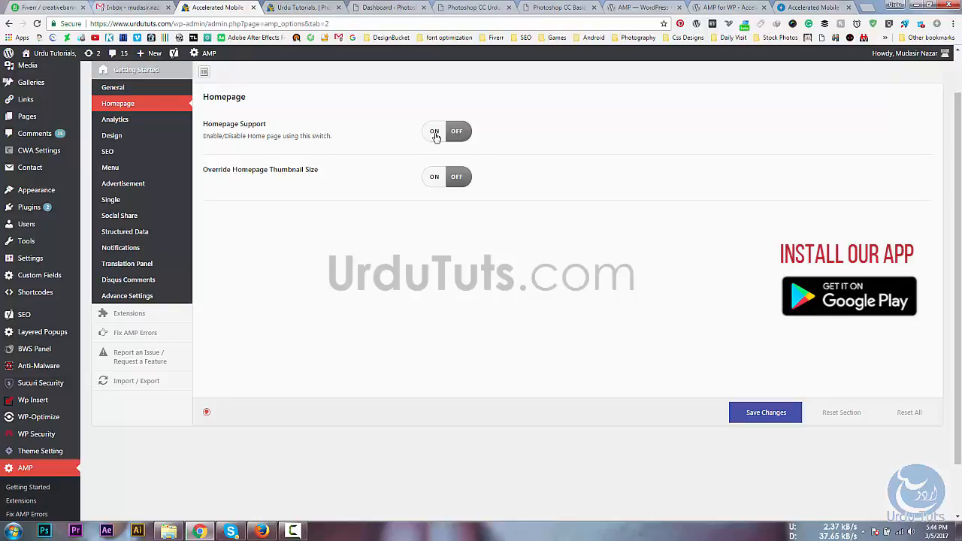
{"action": "left_click", "coordinate": [435, 136]}
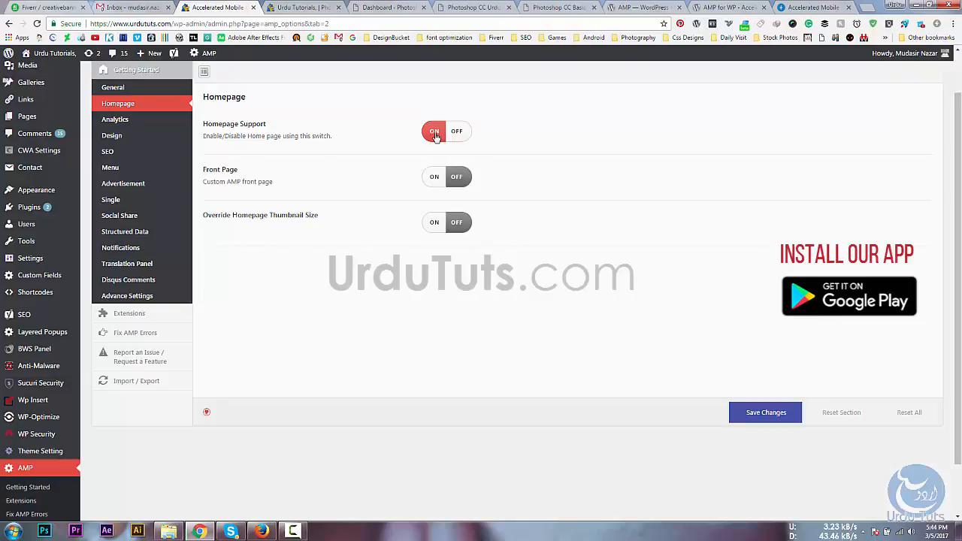
{"action": "left_click", "coordinate": [434, 178]}
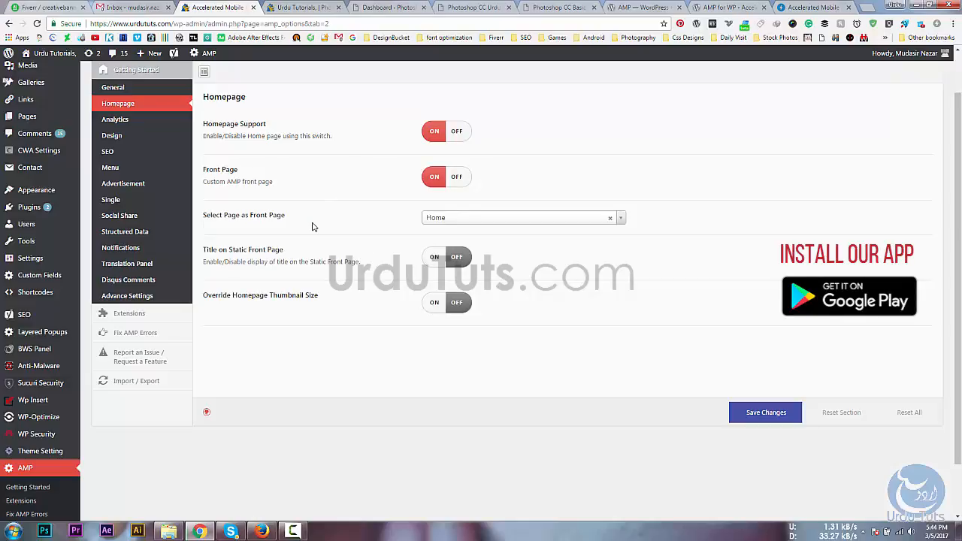
{"action": "left_click", "coordinate": [455, 180]}
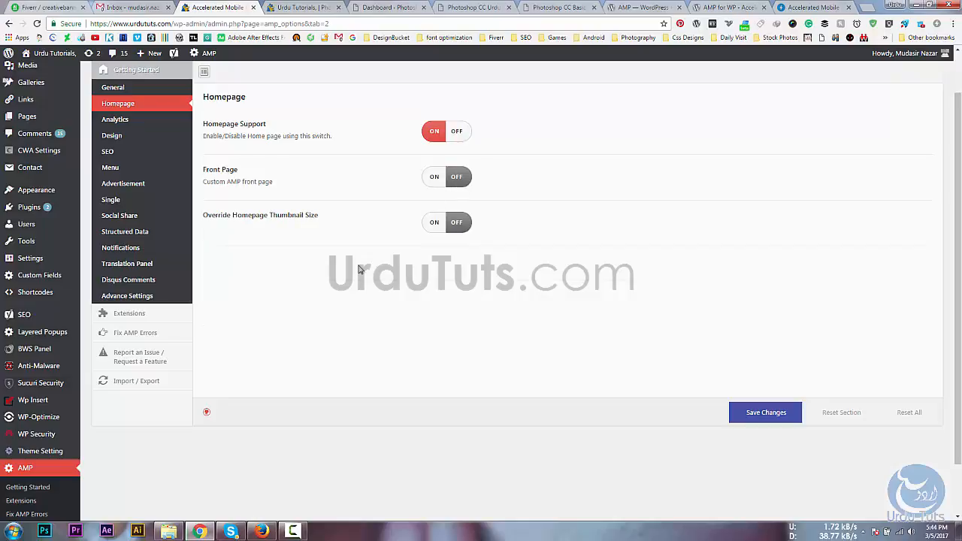
Turn on Override Homepage Thumbnail Size and compare its image width and height fields with the post thumbnails in the mobile preview
{"action": "left_click", "coordinate": [430, 223]}
{"action": "left_click", "coordinate": [300, 7]}
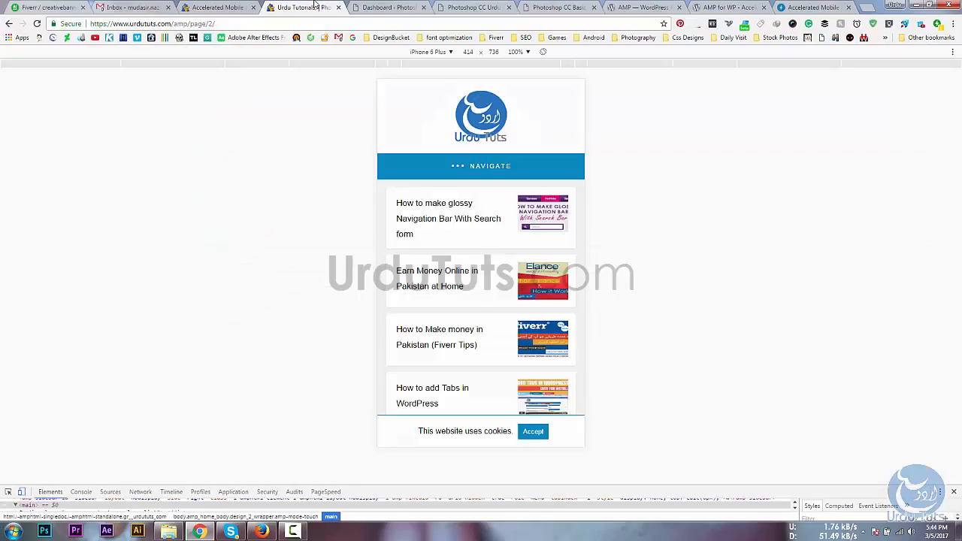
{"action": "left_click", "coordinate": [194, 6]}
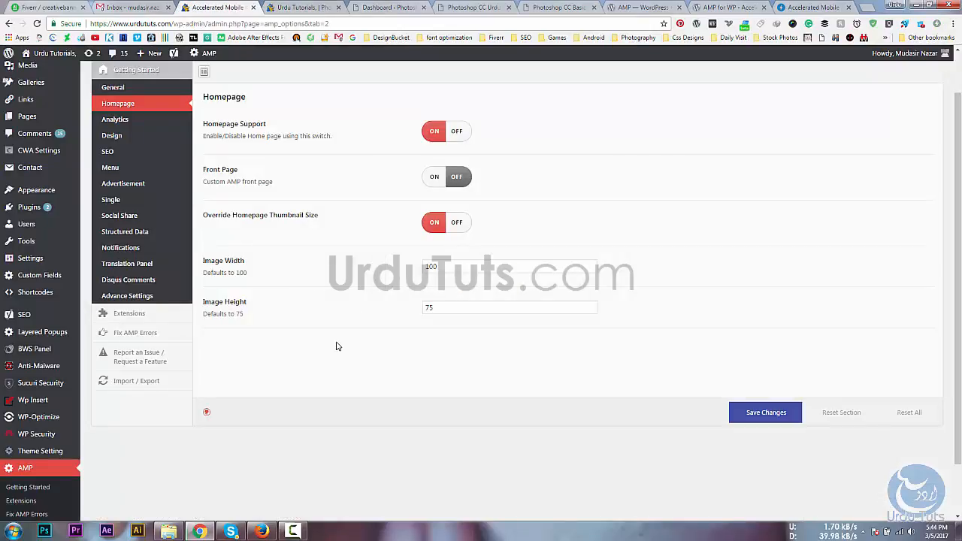
{"action": "left_click", "coordinate": [320, 6]}
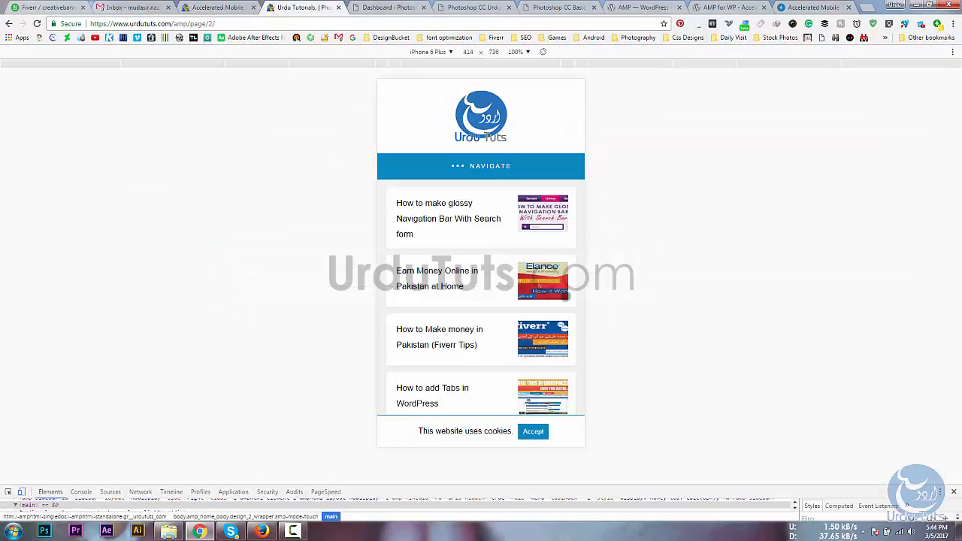
{"action": "scroll", "coordinate": [563, 260], "scroll_direction": "down", "scroll_amount": 2}
{"action": "scroll", "coordinate": [541, 217], "scroll_direction": "down", "scroll_amount": 3}
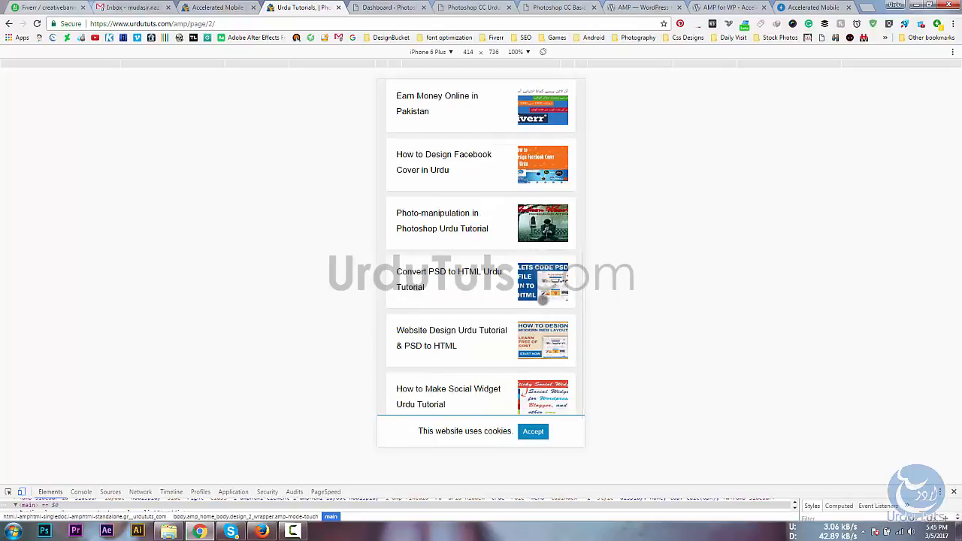
{"action": "scroll", "coordinate": [481, 263], "scroll_direction": "down", "scroll_amount": 1}
{"action": "left_click", "coordinate": [219, 7]}
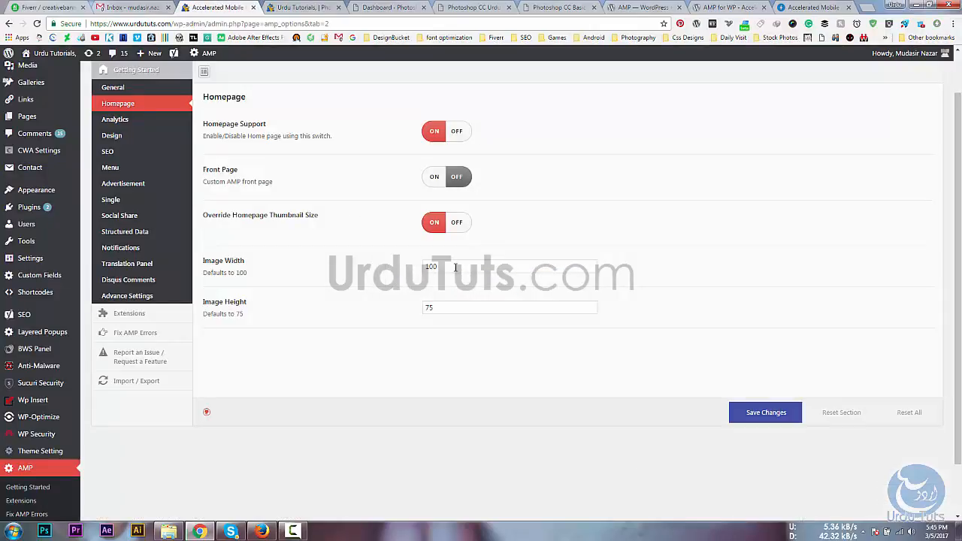
{"action": "left_click_drag", "start_coordinate": [455, 267], "coordinate": [378, 286]}
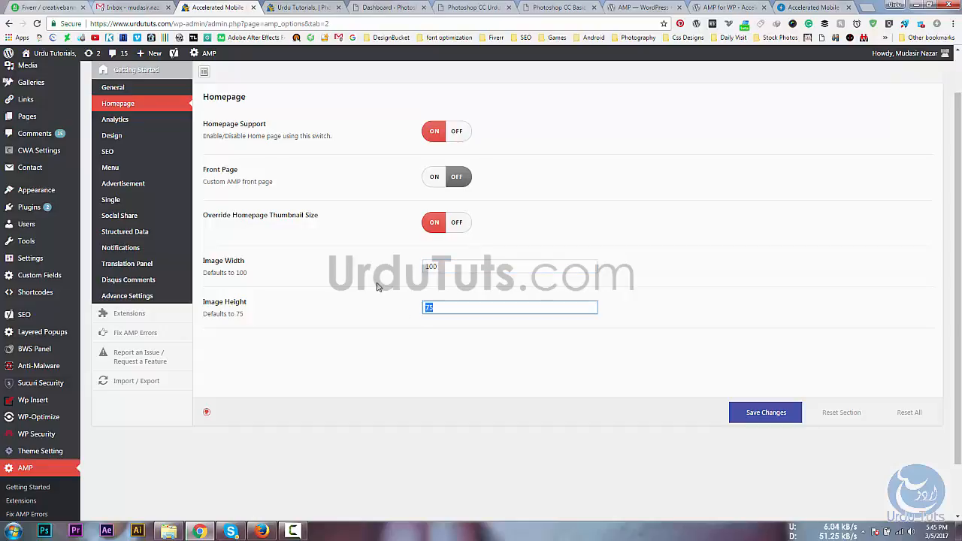
Review the provider choices and Google Analytics ID field in the Analytics options, moving the Windows color scheme dialog out of the way
{"action": "left_click", "coordinate": [117, 119]}
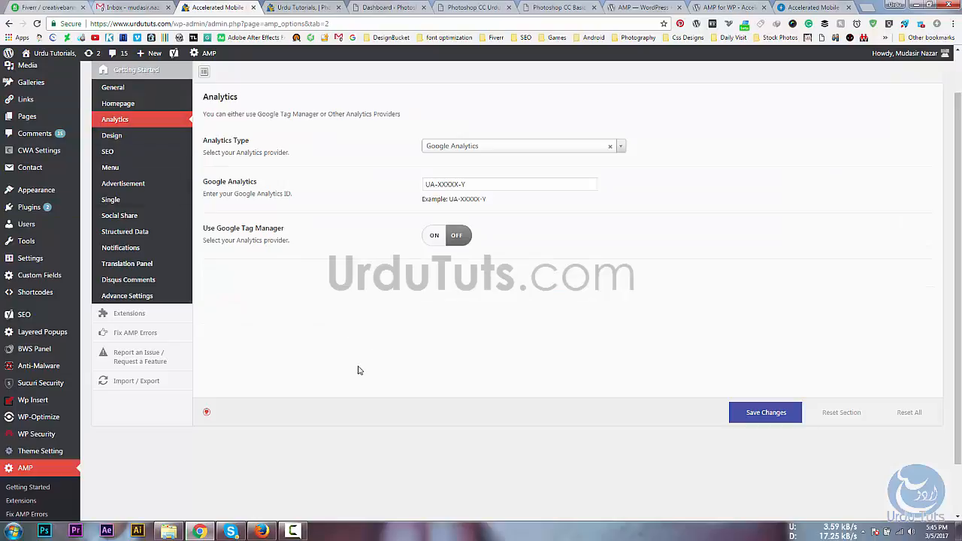
{"action": "left_click", "coordinate": [466, 146]}
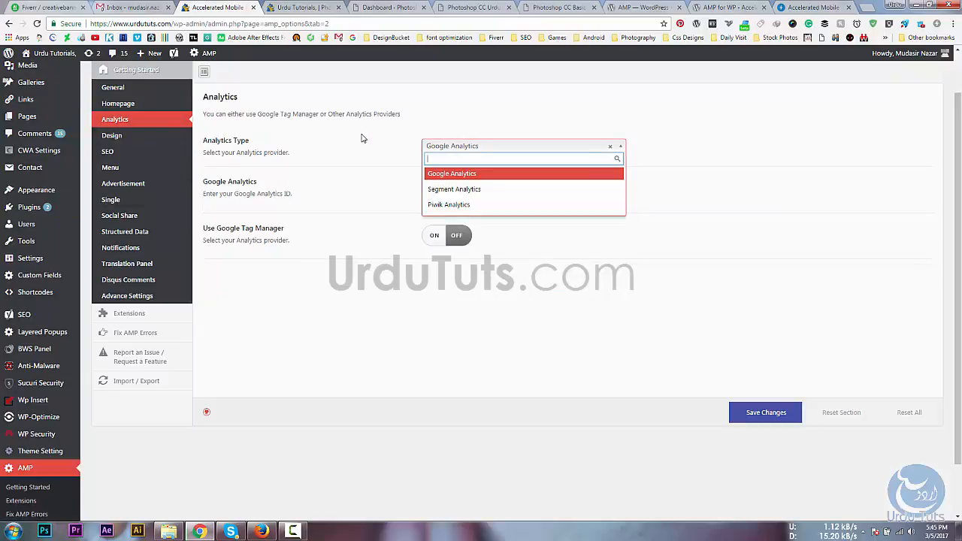
{"action": "left_click", "coordinate": [361, 136]}
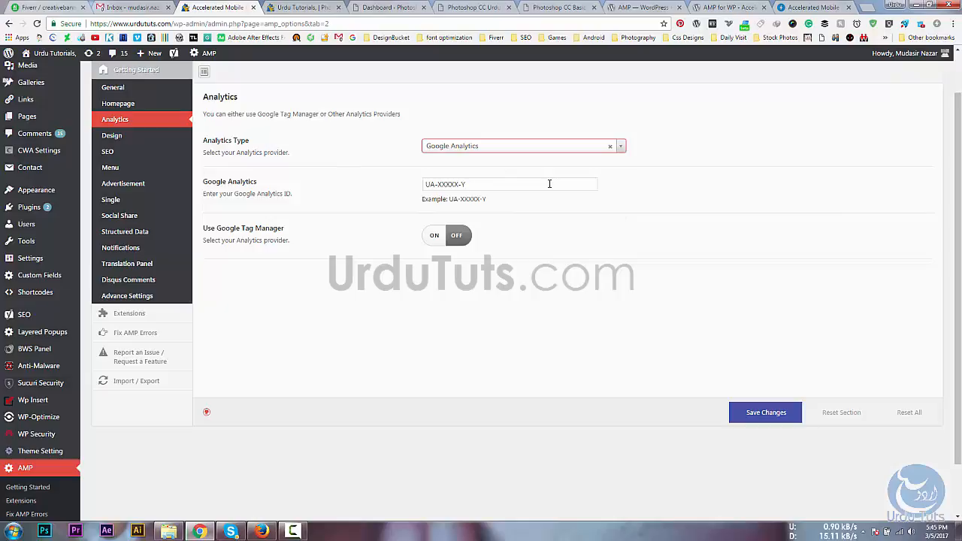
{"action": "left_click_drag", "start_coordinate": [549, 183], "coordinate": [386, 172]}
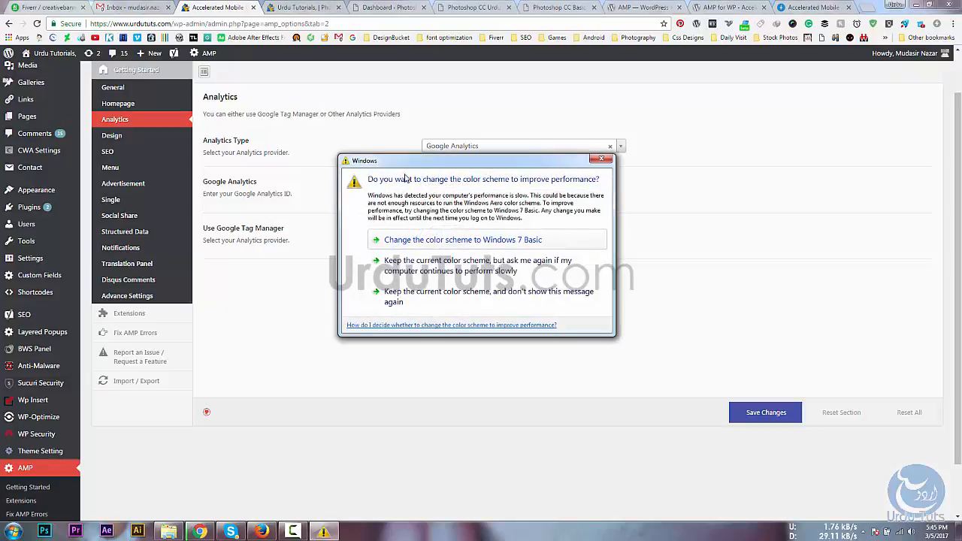
{"action": "left_click_drag", "start_coordinate": [403, 163], "coordinate": [763, 483]}
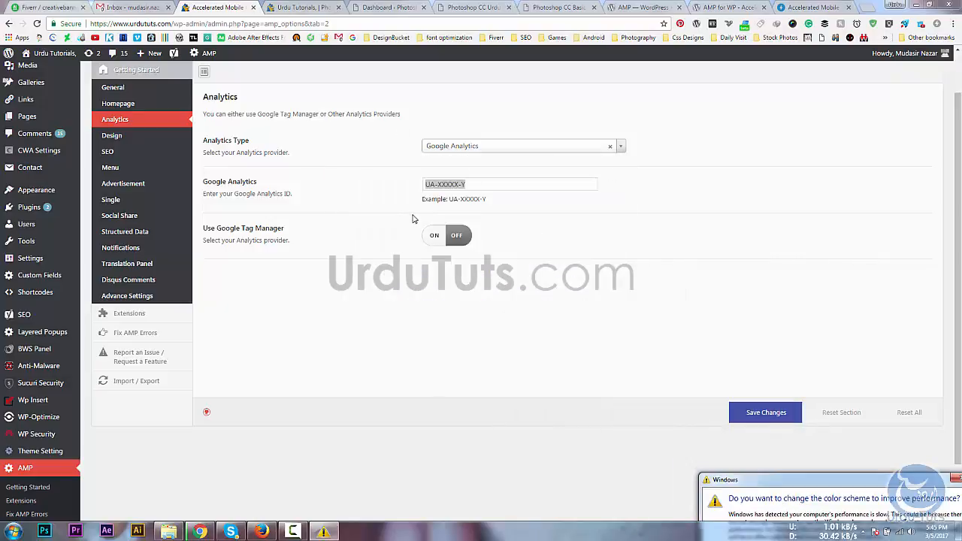
Review the Design Selector choices in the Design options, keeping Design Two selected
{"action": "left_click", "coordinate": [133, 140]}
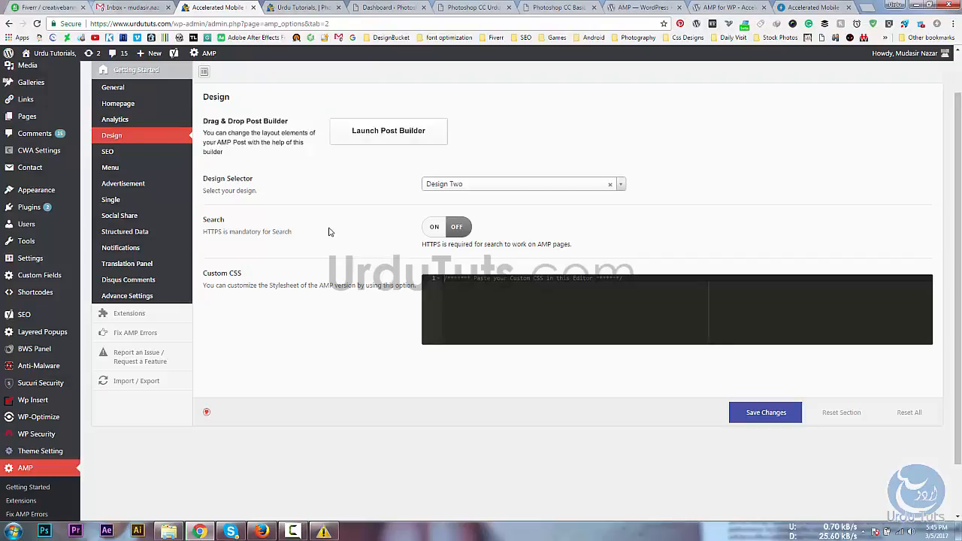
{"action": "left_click", "coordinate": [445, 187]}
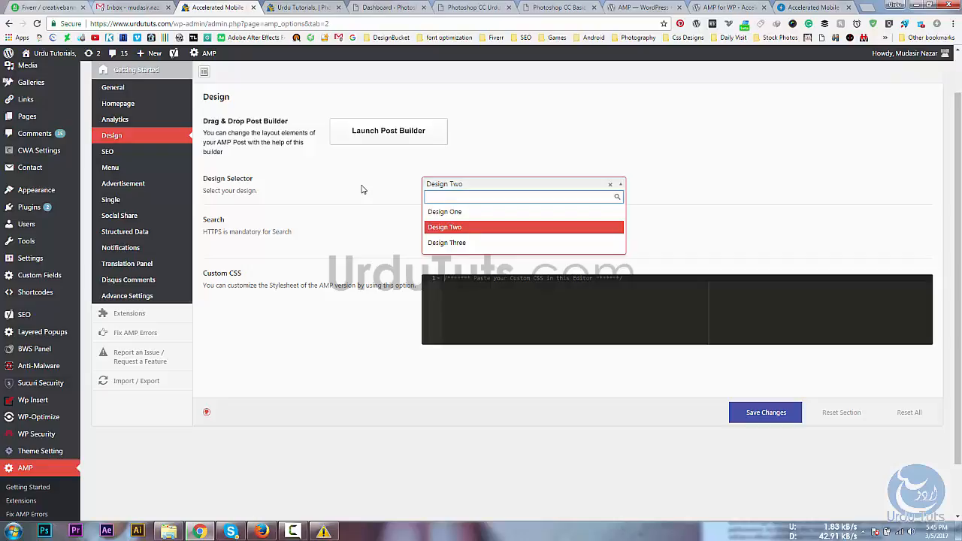
{"action": "left_click", "coordinate": [444, 227]}
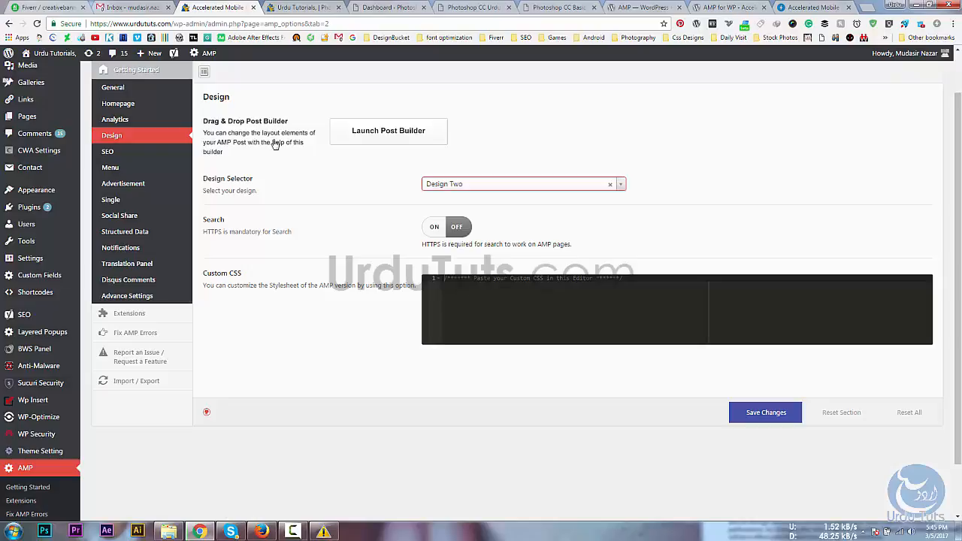
Launch the Post Builder, open its AMP Design section and disable the Title element
{"action": "left_click", "coordinate": [371, 133]}
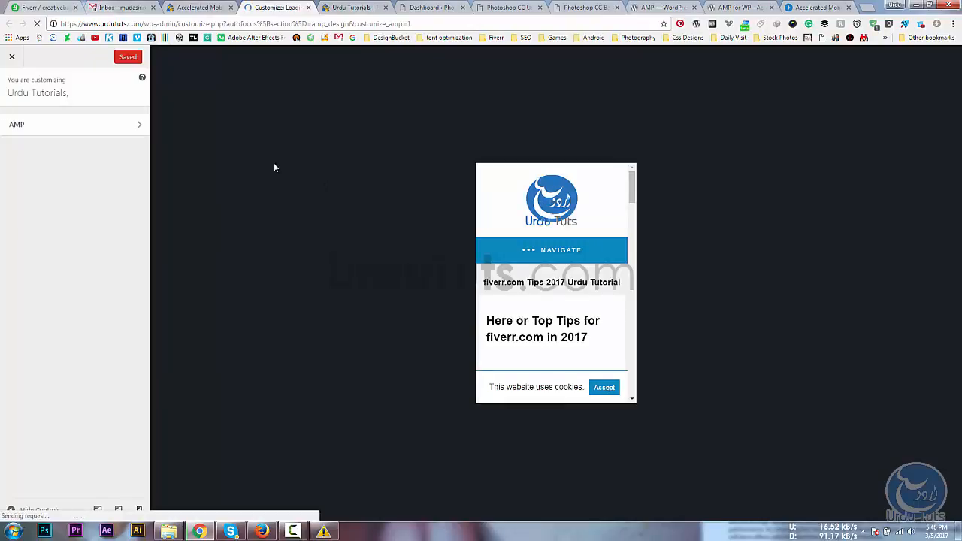
{"action": "left_click", "coordinate": [42, 127]}
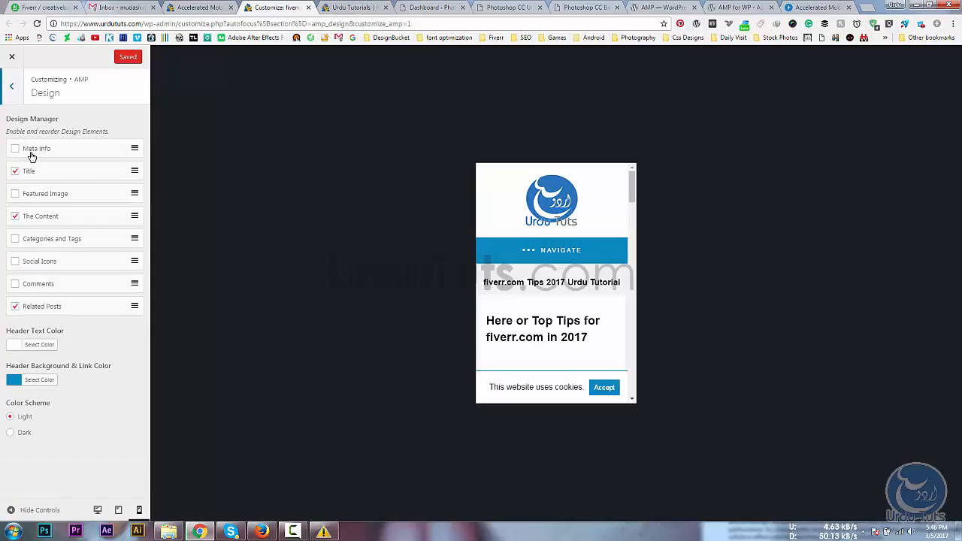
{"action": "scroll", "coordinate": [606, 271], "scroll_direction": "down", "scroll_amount": 4}
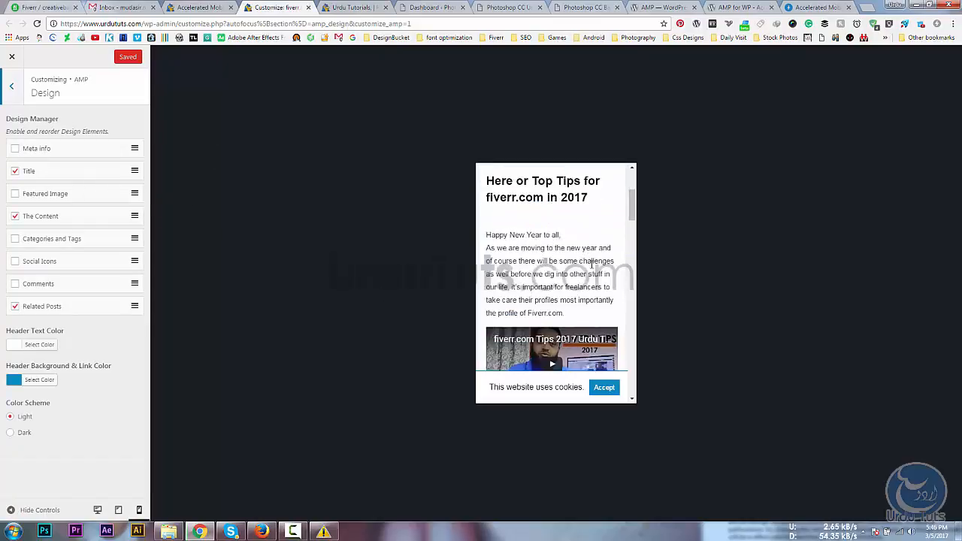
{"action": "scroll", "coordinate": [594, 268], "scroll_direction": "up", "scroll_amount": 4}
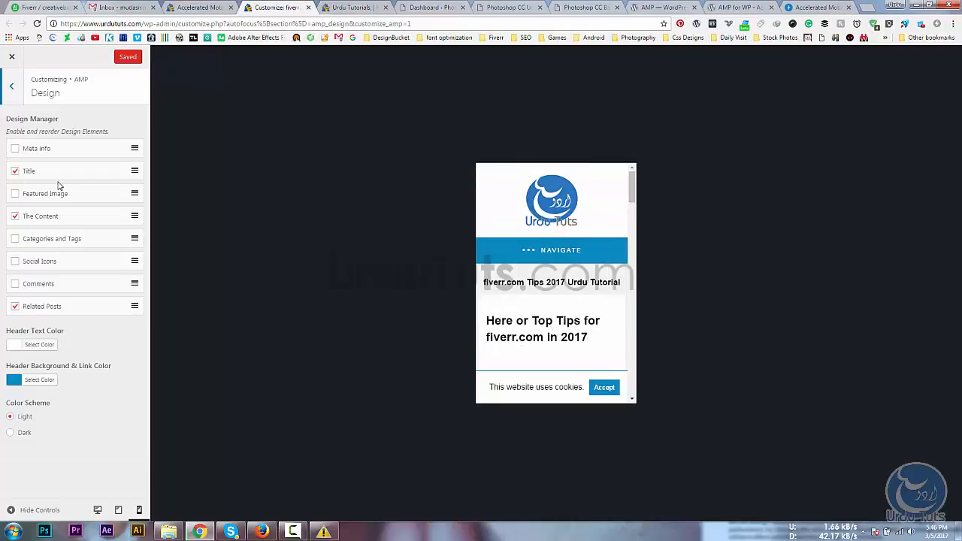
{"action": "left_click", "coordinate": [13, 172]}
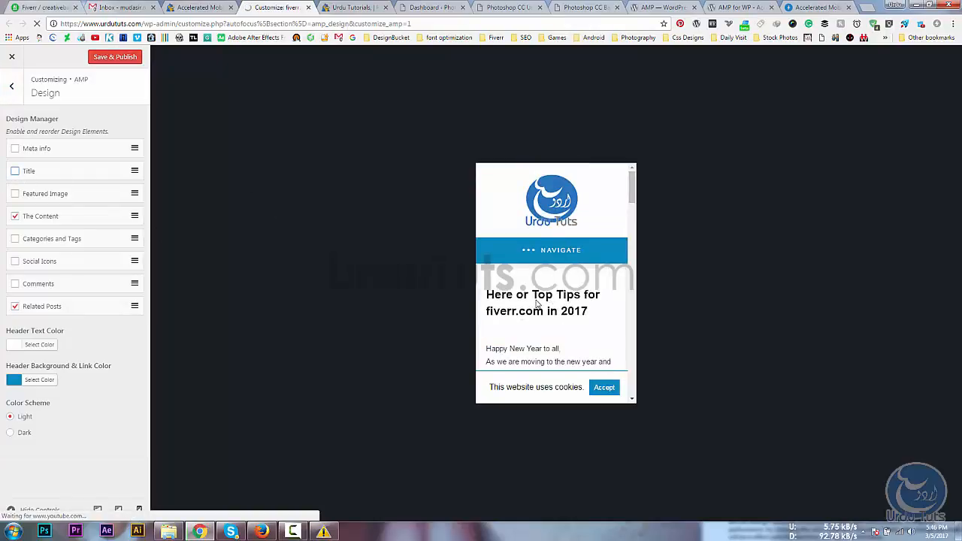
{"action": "scroll", "coordinate": [536, 293], "scroll_direction": "down", "scroll_amount": 1}
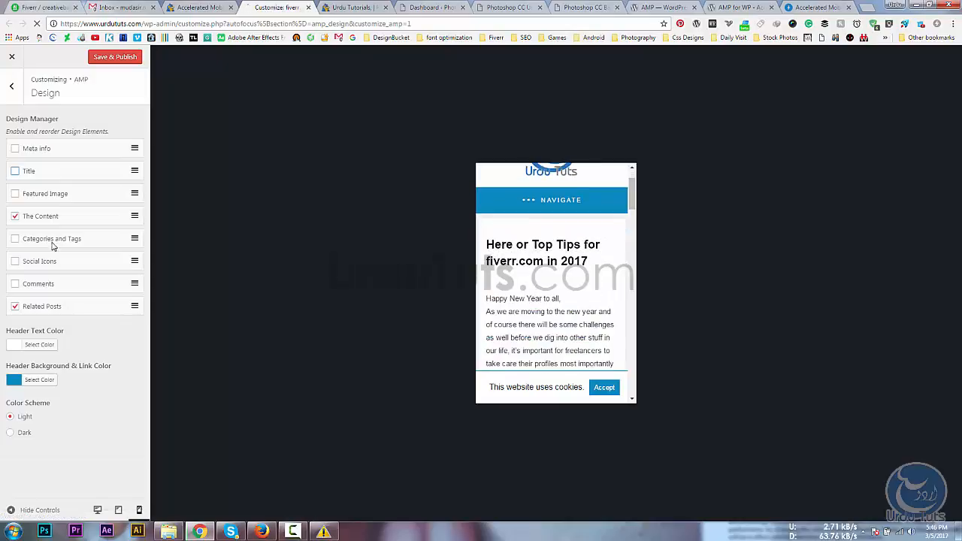
Try the Categories and Tags element, check the area around Related Post in the preview, and disable it again
{"action": "left_click", "coordinate": [15, 239]}
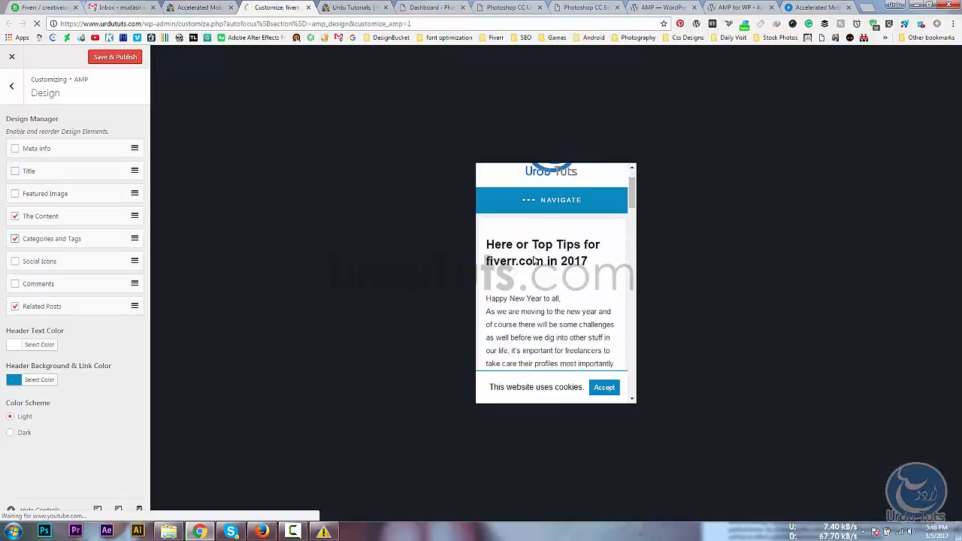
{"action": "scroll", "coordinate": [533, 256], "scroll_direction": "down", "scroll_amount": 10}
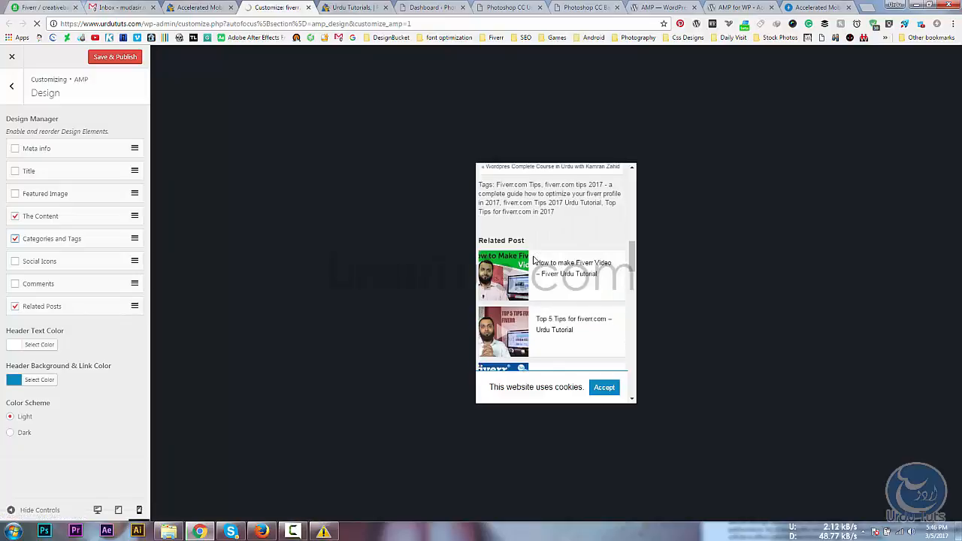
{"action": "scroll", "coordinate": [541, 260], "scroll_direction": "up", "scroll_amount": 1}
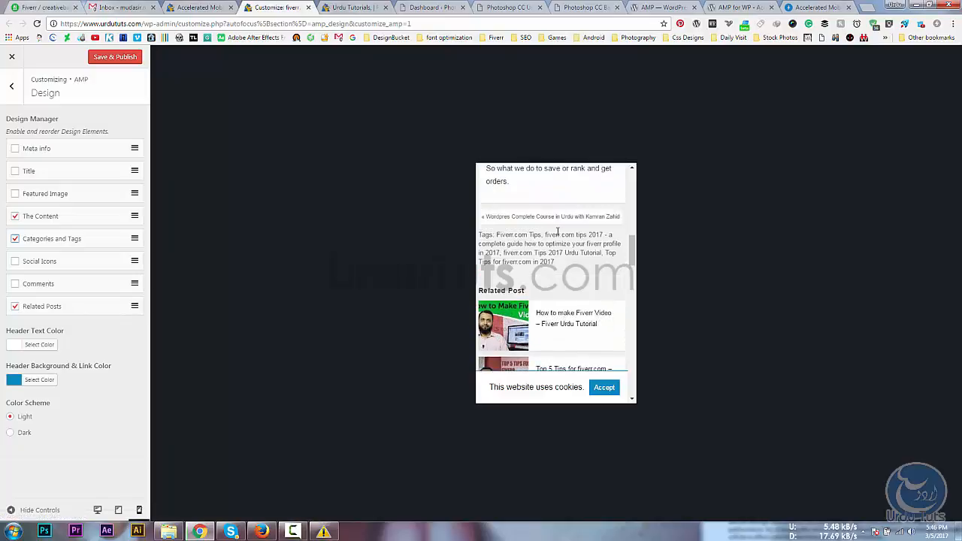
{"action": "left_click", "coordinate": [15, 239]}
{"action": "scroll", "coordinate": [546, 316], "scroll_direction": "down", "scroll_amount": 10}
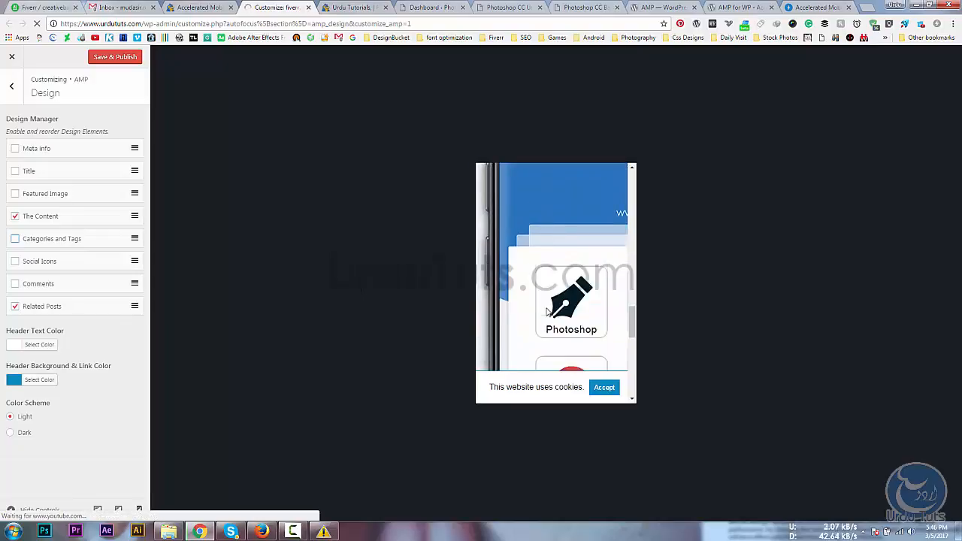
{"action": "scroll", "coordinate": [549, 309], "scroll_direction": "down", "scroll_amount": 5}
{"action": "scroll", "coordinate": [551, 307], "scroll_direction": "up", "scroll_amount": 3}
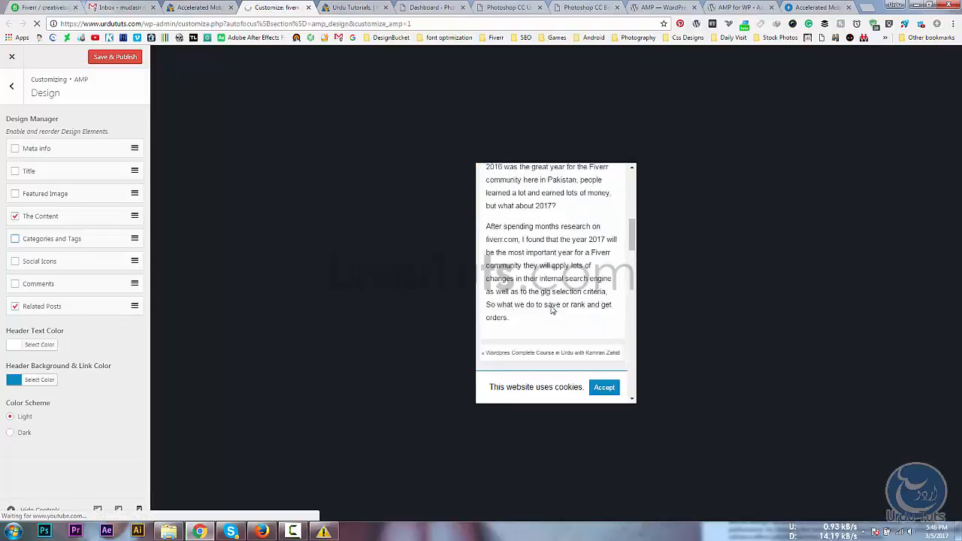
{"action": "scroll", "coordinate": [551, 310], "scroll_direction": "up", "scroll_amount": 1}
{"action": "scroll", "coordinate": [530, 290], "scroll_direction": "down", "scroll_amount": 3}
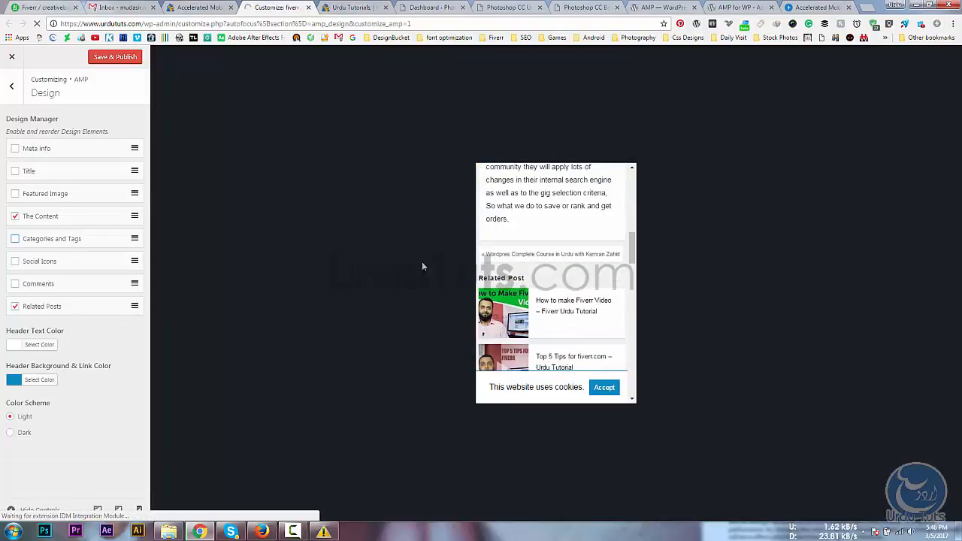
Enable the Social Icons element and check the post preview down to the related posts
{"action": "left_click", "coordinate": [15, 262]}
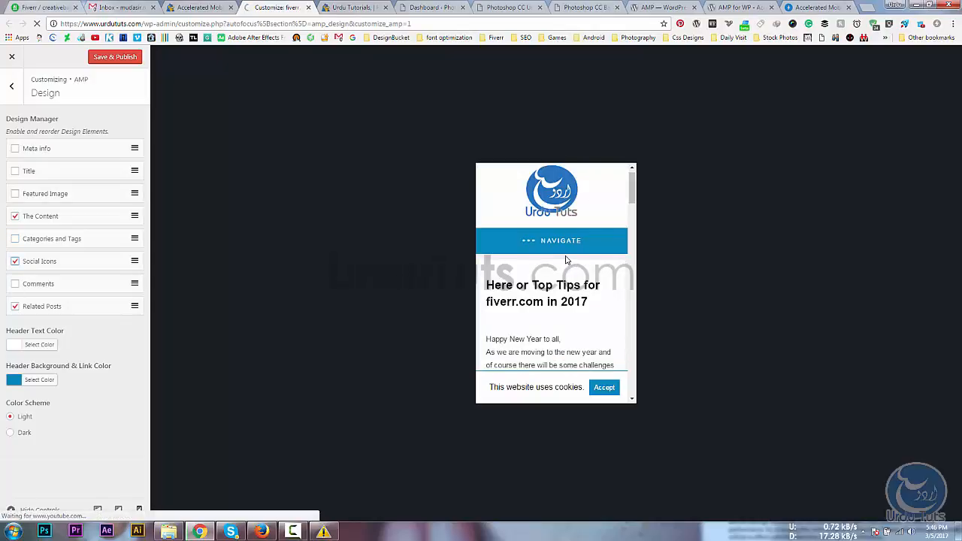
{"action": "scroll", "coordinate": [564, 260], "scroll_direction": "down", "scroll_amount": 5}
{"action": "scroll", "coordinate": [566, 260], "scroll_direction": "down", "scroll_amount": 4}
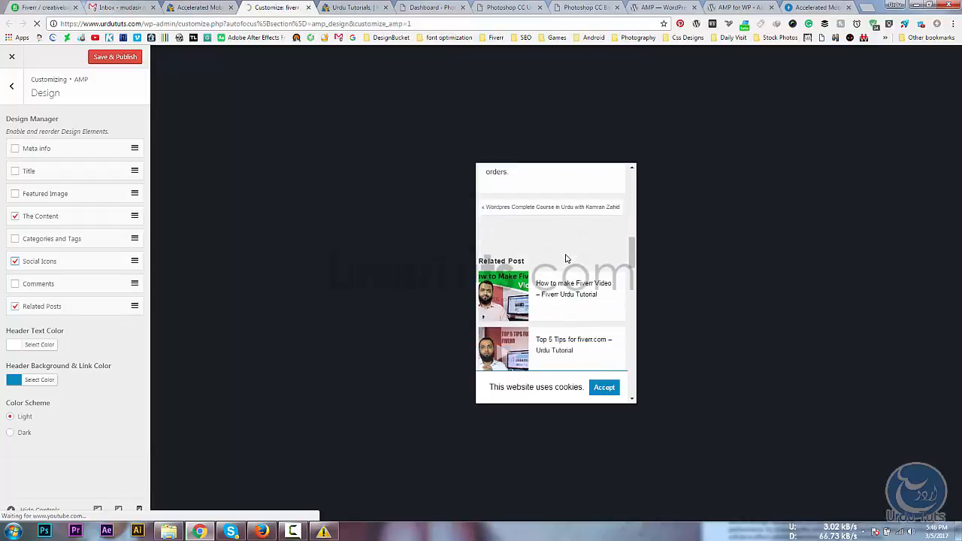
{"action": "scroll", "coordinate": [565, 258], "scroll_direction": "up", "scroll_amount": 10}
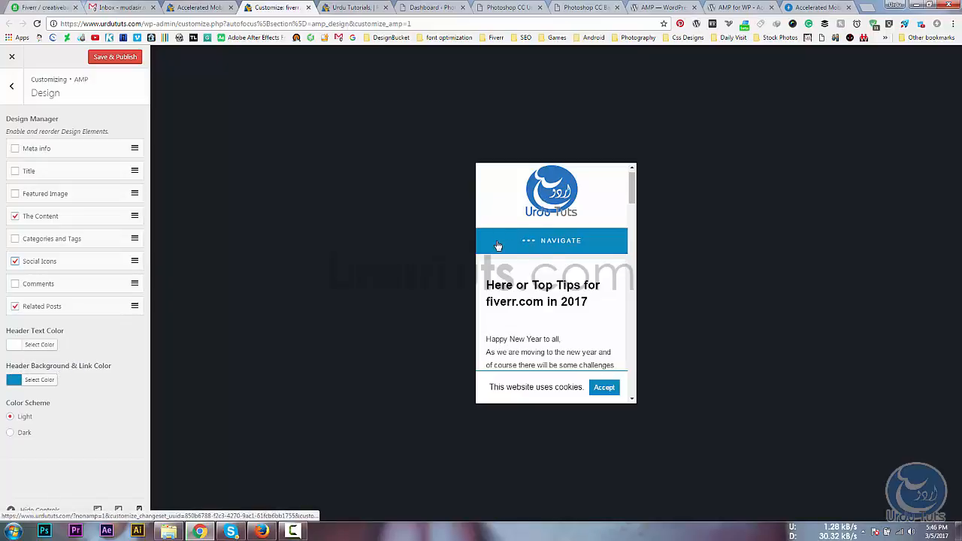
Inspect the NAVIGATE bar in the AMP site's mobile preview and enlarge the developer tools to show its styles
{"action": "left_click", "coordinate": [360, 7]}
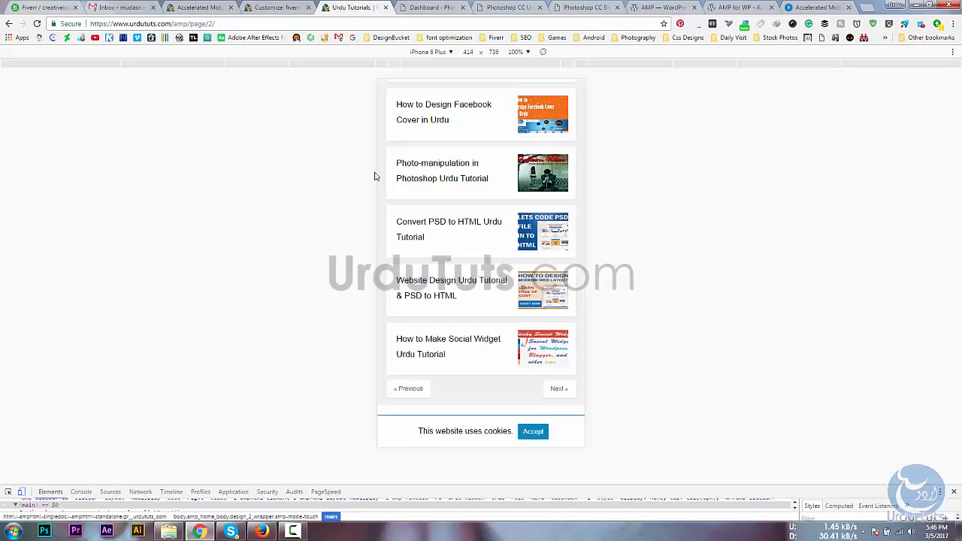
{"action": "scroll", "coordinate": [178, 217], "scroll_direction": "up", "scroll_amount": 10}
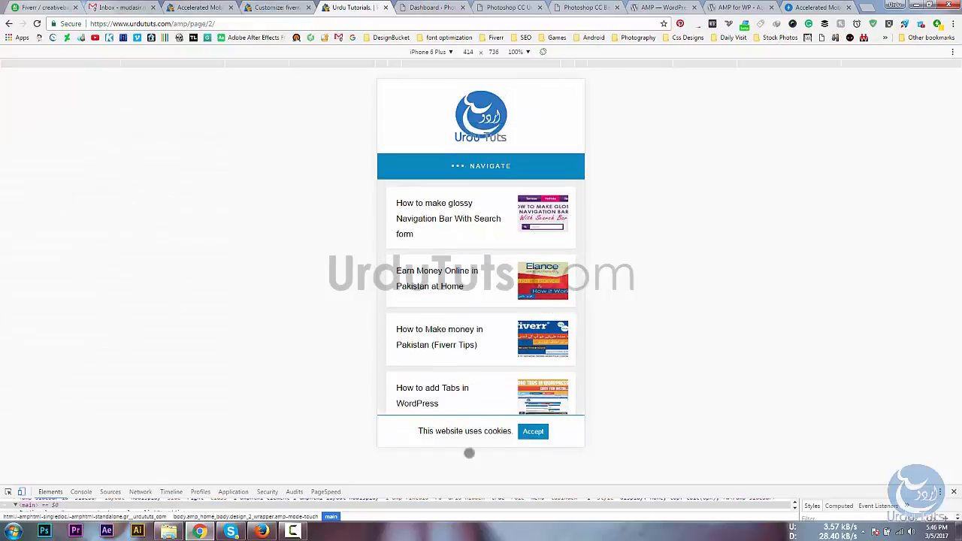
{"action": "right_click", "coordinate": [538, 435]}
{"action": "left_click", "coordinate": [566, 428]}
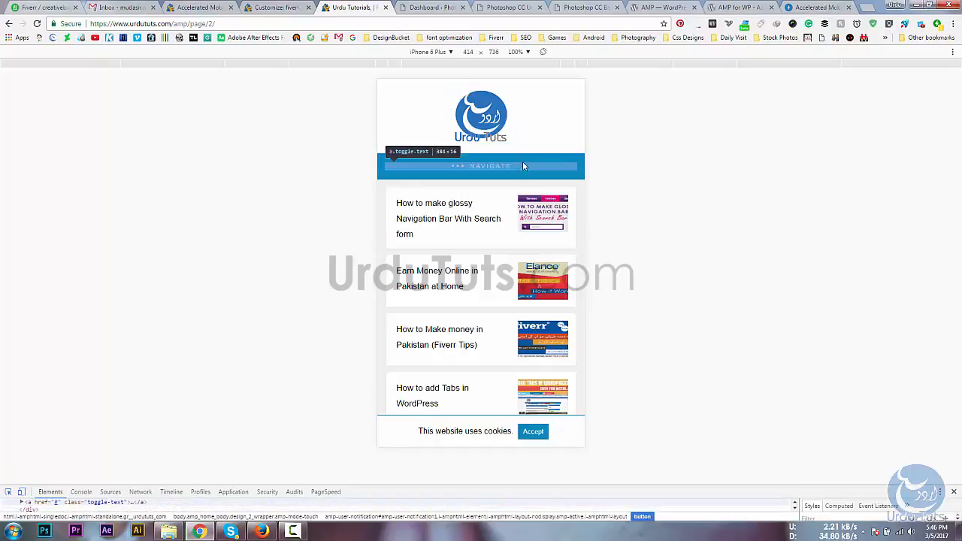
{"action": "left_click", "coordinate": [541, 161]}
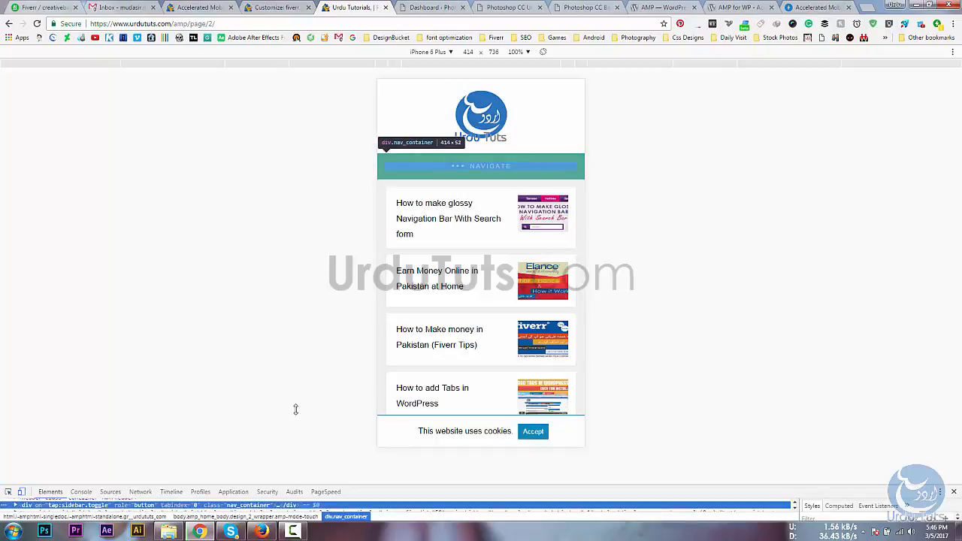
{"action": "left_click_drag", "start_coordinate": [295, 409], "coordinate": [305, 340]}
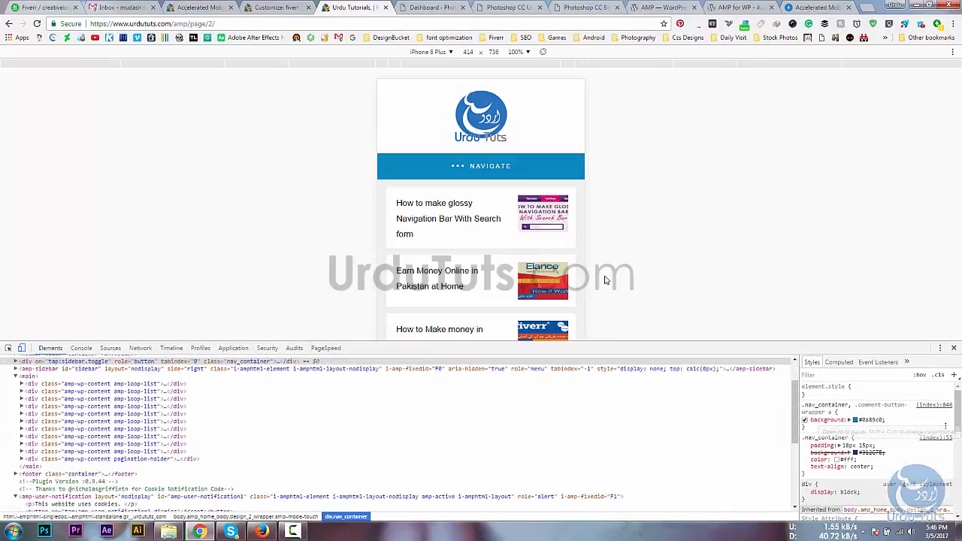
Sample the logo's blue as the navigation bar's background color and copy its hex code
{"action": "left_click", "coordinate": [856, 420]}
{"action": "left_click", "coordinate": [476, 100]}
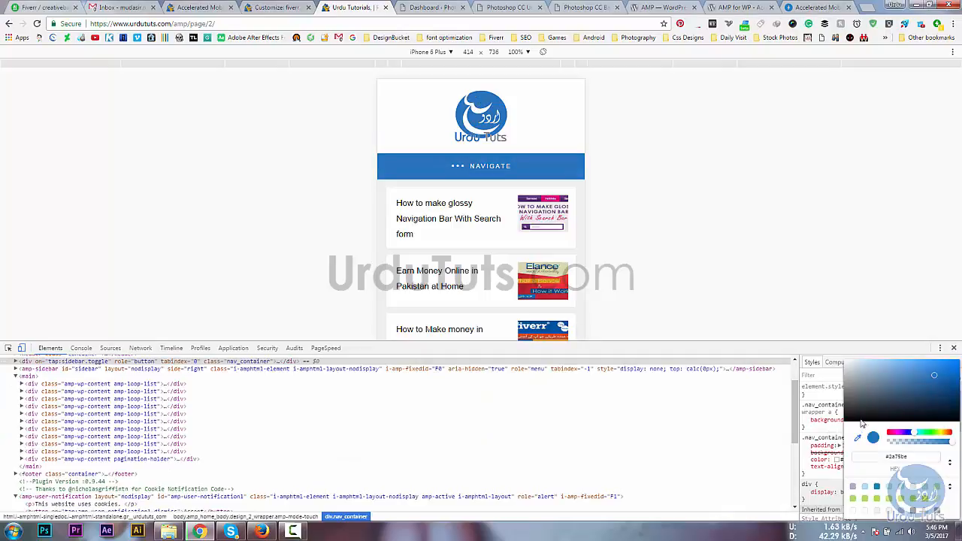
{"action": "double_click", "coordinate": [877, 459]}
{"action": "key", "text": "ctrl+c"}
Set the Header Background & Link Color in the AMP Design customizer to #2a75be
{"action": "left_click", "coordinate": [203, 7]}
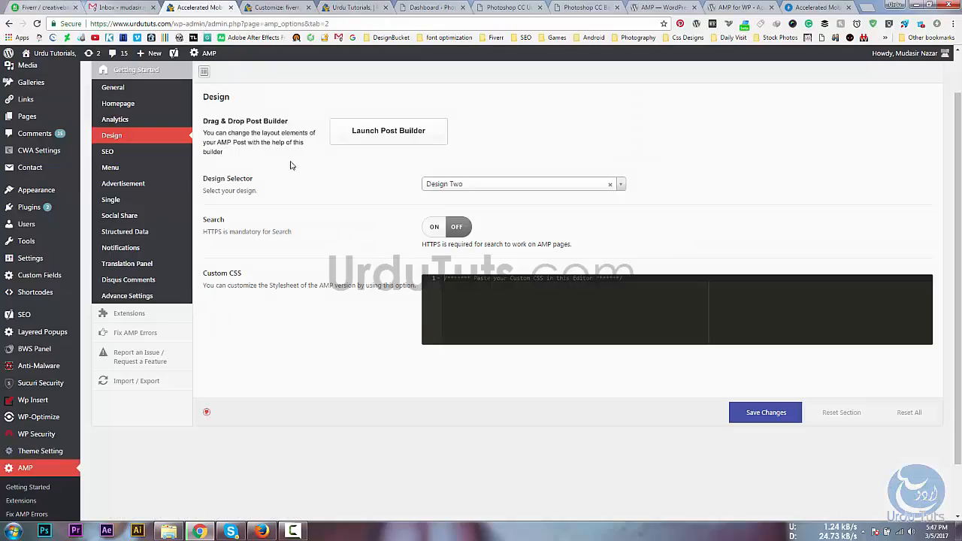
{"action": "left_click", "coordinate": [271, 7]}
{"action": "left_click", "coordinate": [40, 380]}
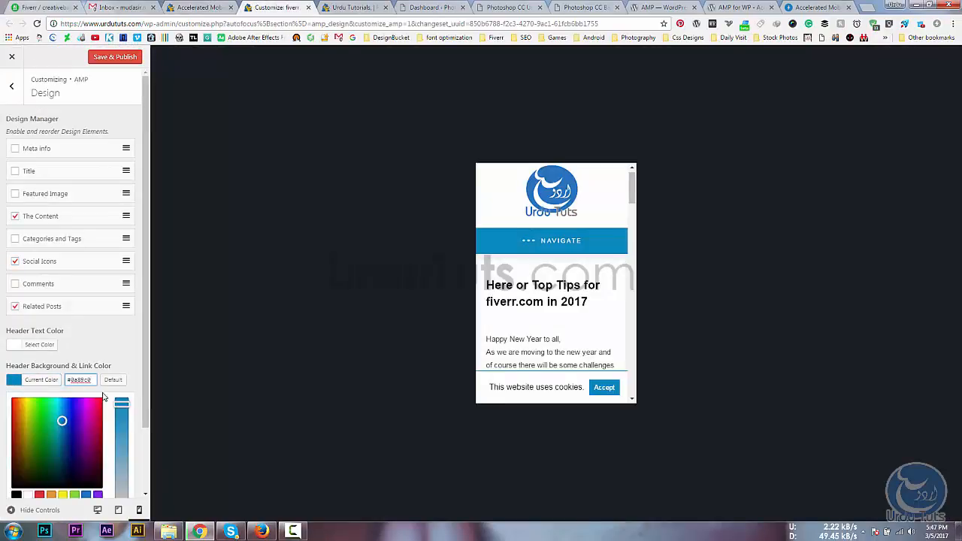
{"action": "left_click_drag", "start_coordinate": [96, 386], "coordinate": [74, 383]}
{"action": "key", "text": "ctrl+v"}
{"action": "key", "text": "BackSpace"}
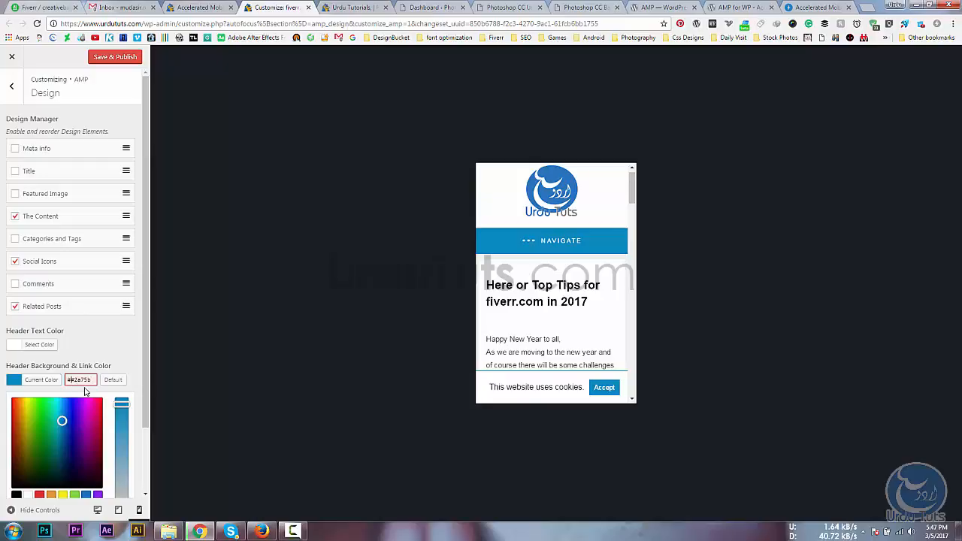
{"action": "left_click", "coordinate": [115, 343]}
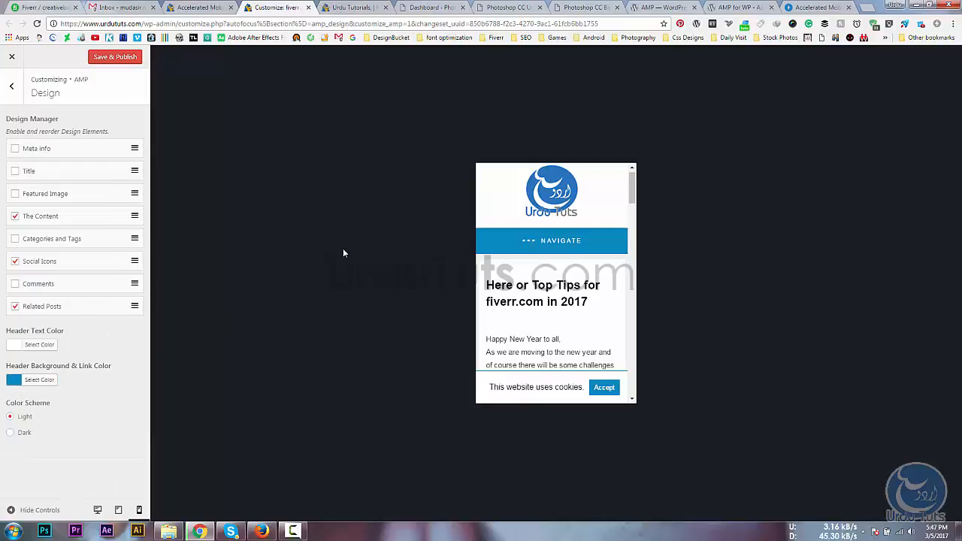
{"action": "left_click", "coordinate": [38, 381]}
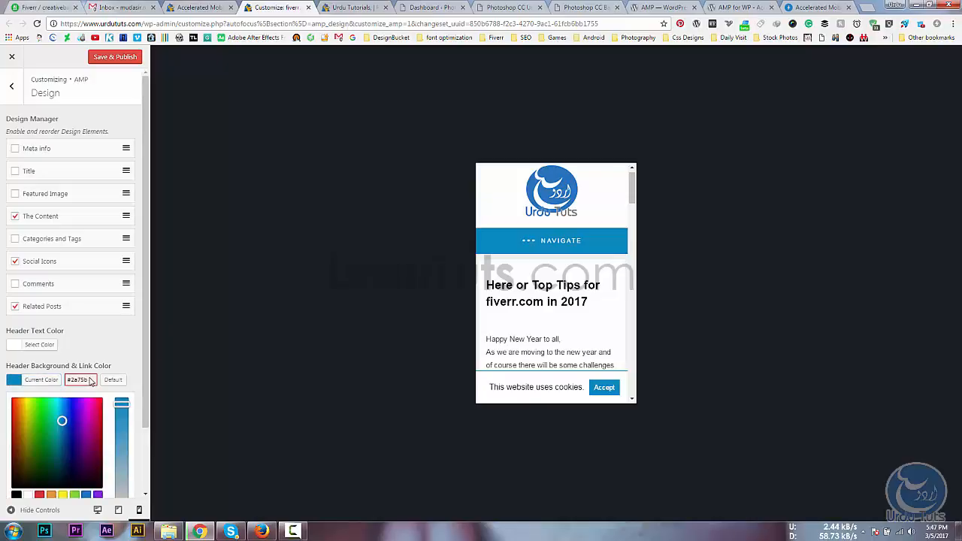
{"action": "left_click_drag", "start_coordinate": [91, 380], "coordinate": [67, 379]}
{"action": "type", "text": "#2a75bb"}
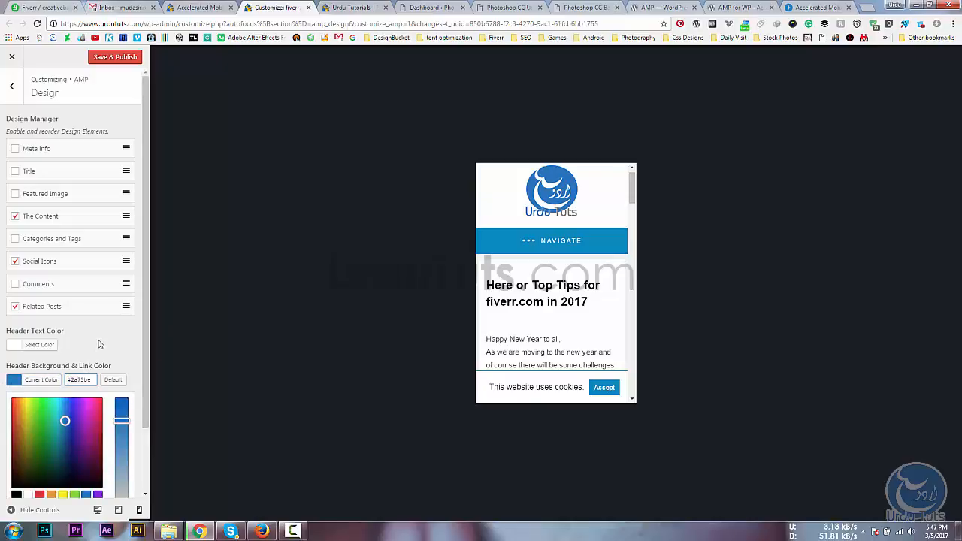
{"action": "left_click", "coordinate": [199, 311]}
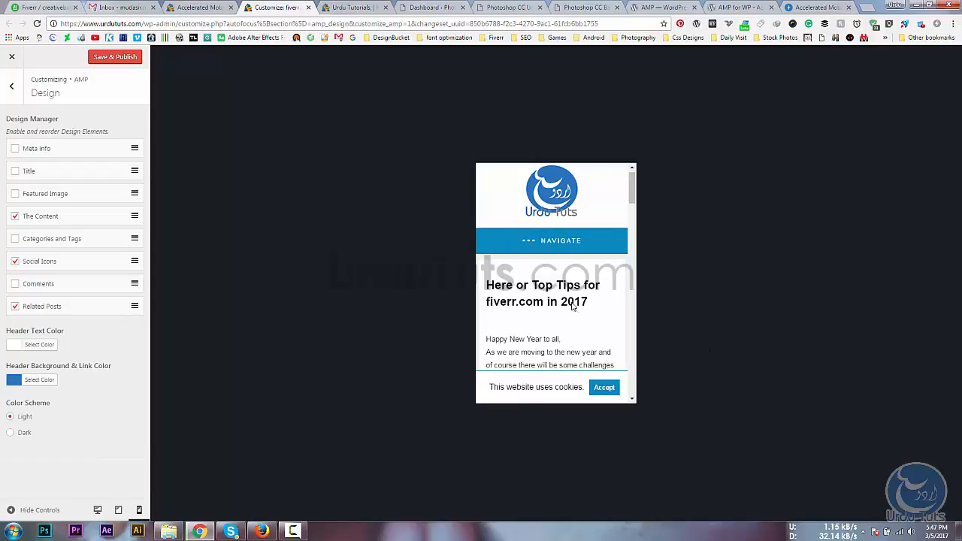
Save and publish the AMP design changes and close the customizer
{"action": "scroll", "coordinate": [574, 309], "scroll_direction": "down", "scroll_amount": 2}
{"action": "left_click", "coordinate": [124, 58]}
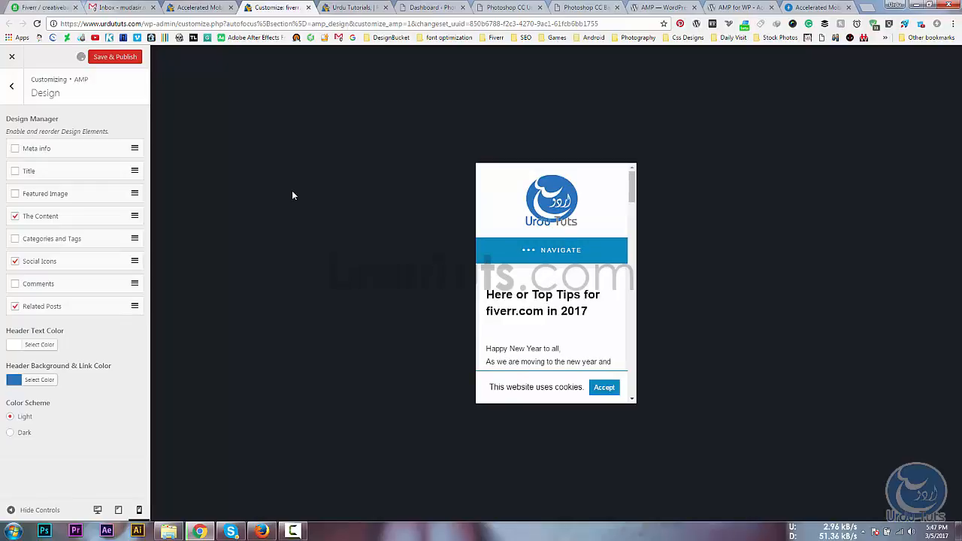
{"action": "left_click", "coordinate": [12, 85]}
{"action": "left_click", "coordinate": [12, 59]}
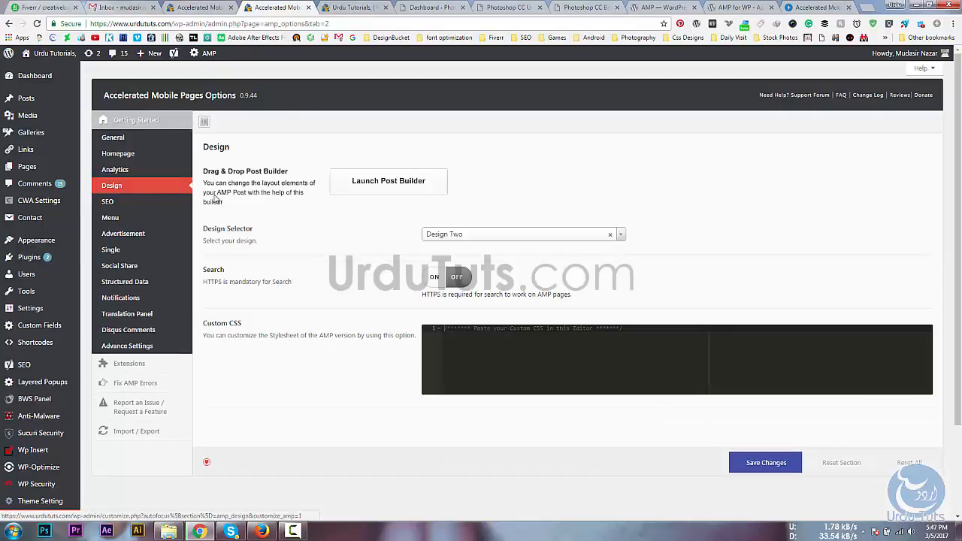
Open the SEO options and examine the Yoast meta tag settings and the Advanced Index & No Index options
{"action": "left_click", "coordinate": [118, 202]}
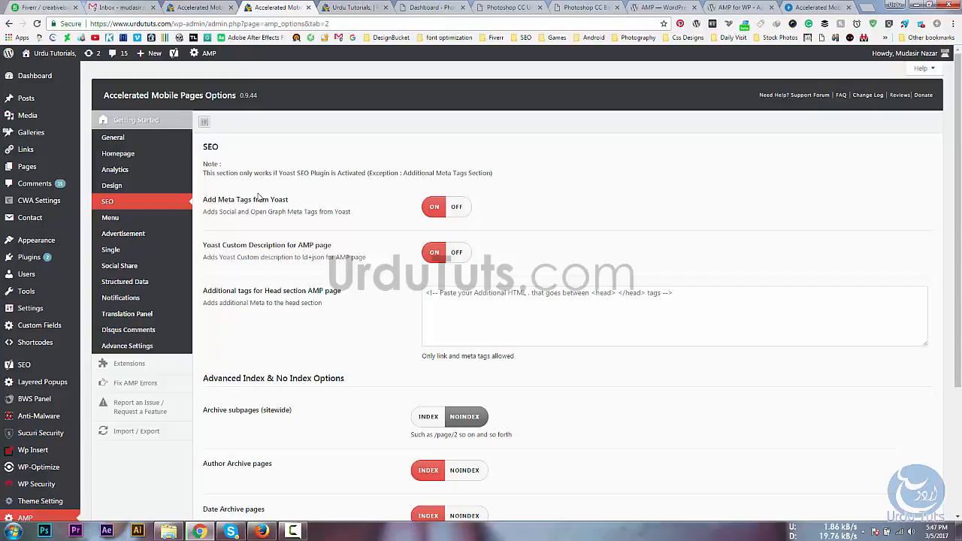
{"action": "scroll", "coordinate": [322, 246], "scroll_direction": "down", "scroll_amount": 2}
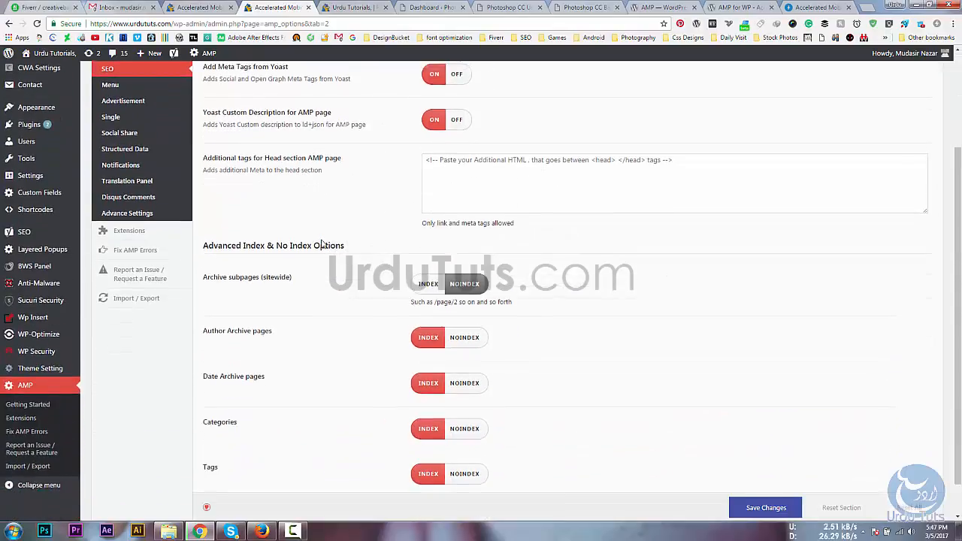
{"action": "scroll", "coordinate": [353, 383], "scroll_direction": "down", "scroll_amount": 1}
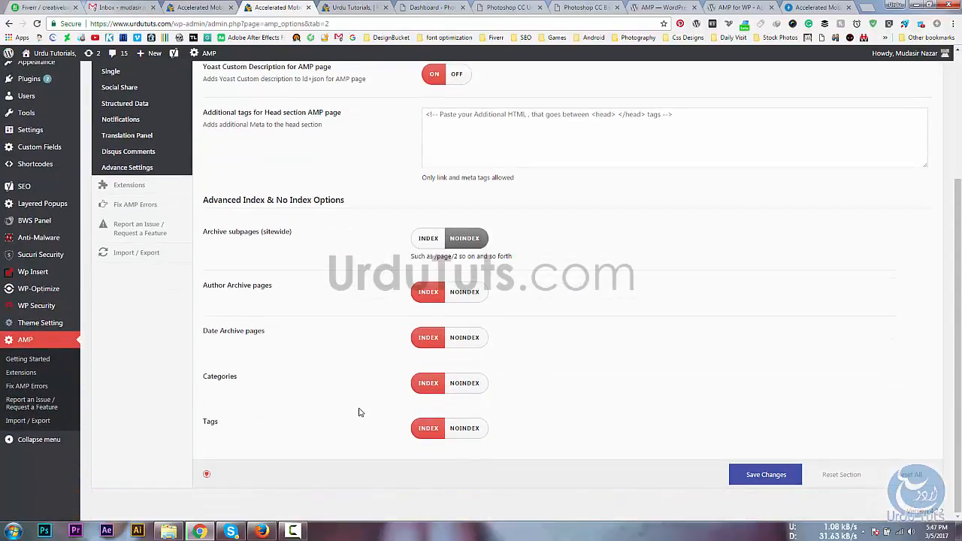
{"action": "scroll", "coordinate": [358, 413], "scroll_direction": "up", "scroll_amount": 3}
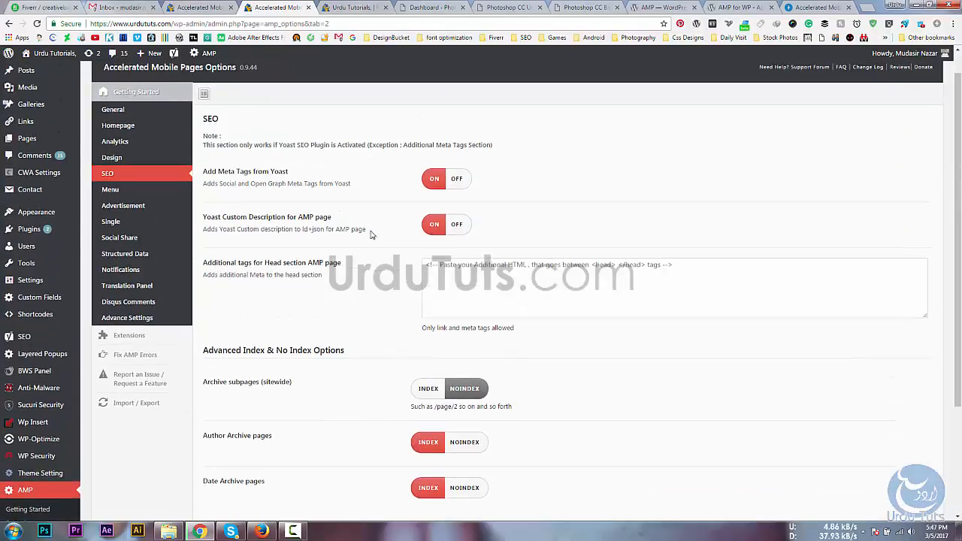
Open the Menu options and expand the NAVIGATE menu in the AMP site's mobile preview, shrinking the developer tools
{"action": "left_click", "coordinate": [120, 190]}
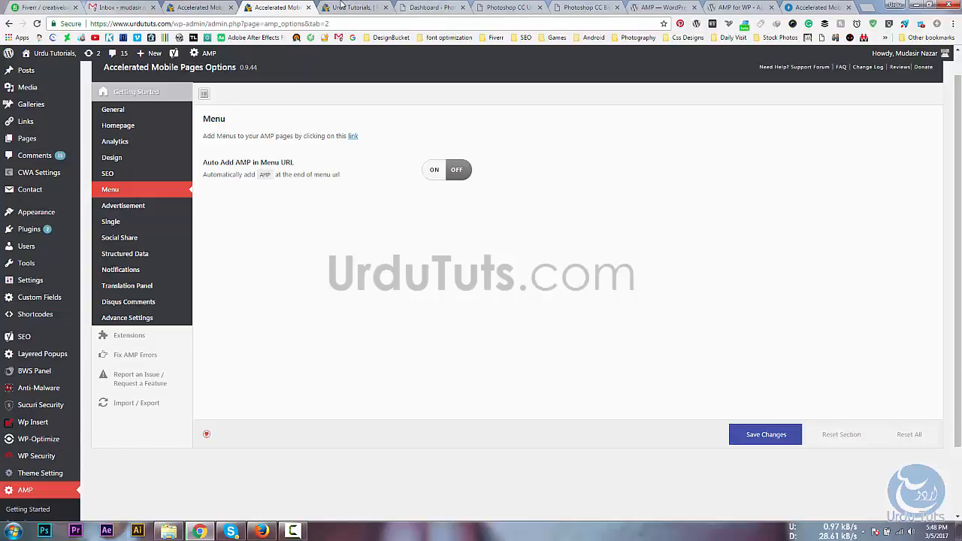
{"action": "left_click", "coordinate": [345, 7]}
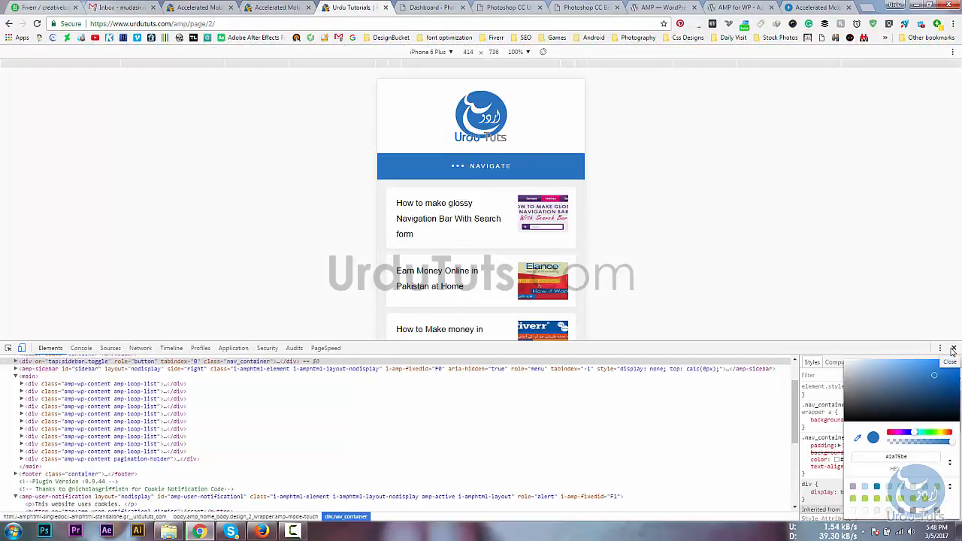
{"action": "left_click_drag", "start_coordinate": [53, 343], "coordinate": [46, 488]}
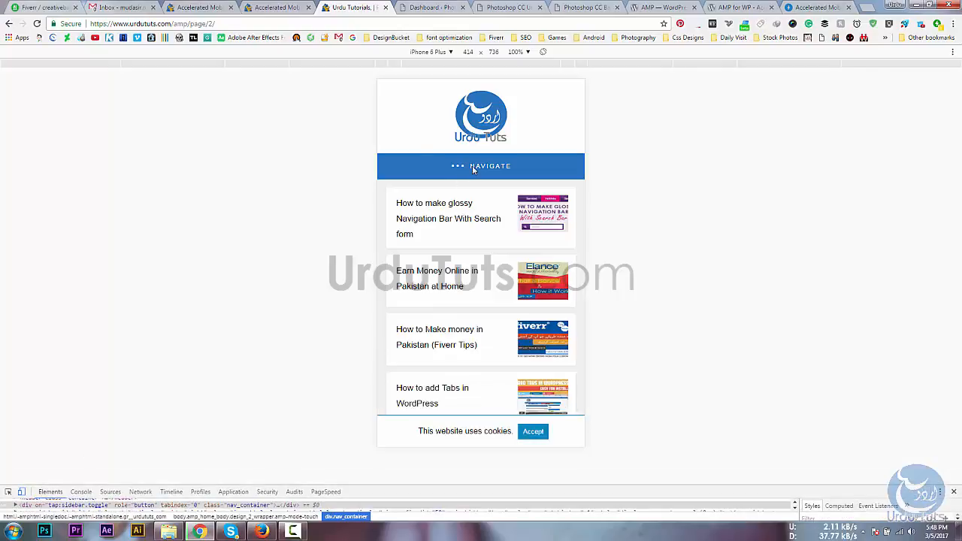
{"action": "left_click", "coordinate": [473, 169]}
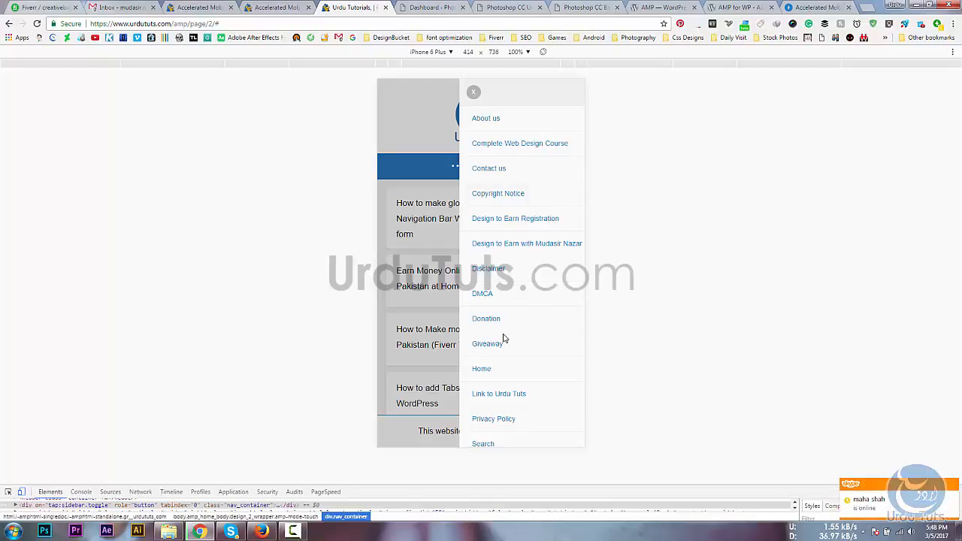
Turn on Auto Add AMP in Menu URL in the plugin's Menu options
{"action": "left_click", "coordinate": [257, 6]}
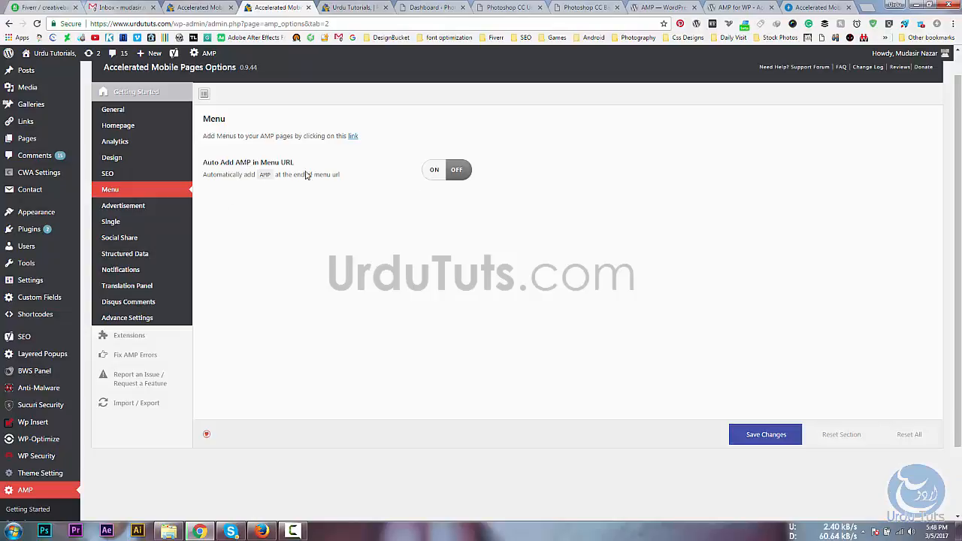
{"action": "left_click", "coordinate": [433, 177]}
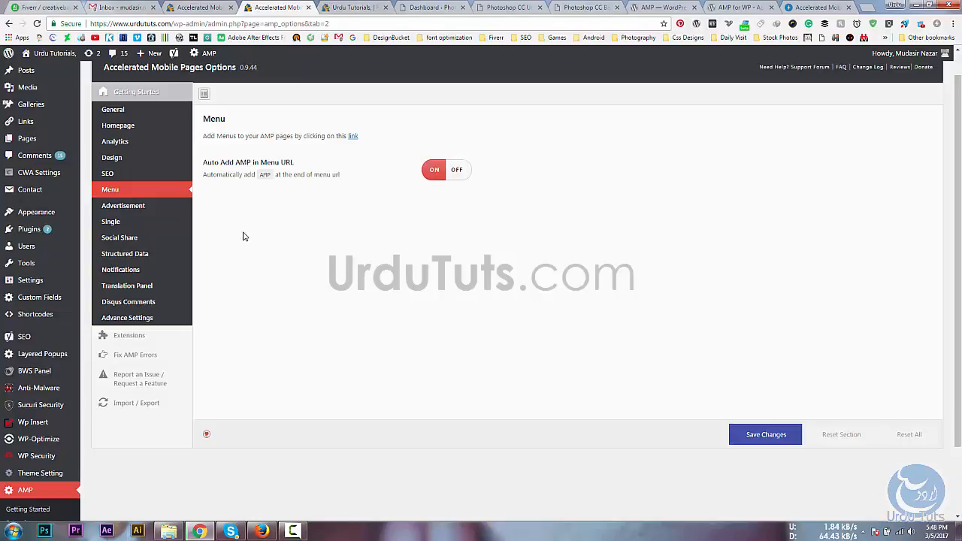
Examine the Advertisement options and close the navigation menu in the mobile preview to view the ad areas
{"action": "left_click", "coordinate": [126, 205]}
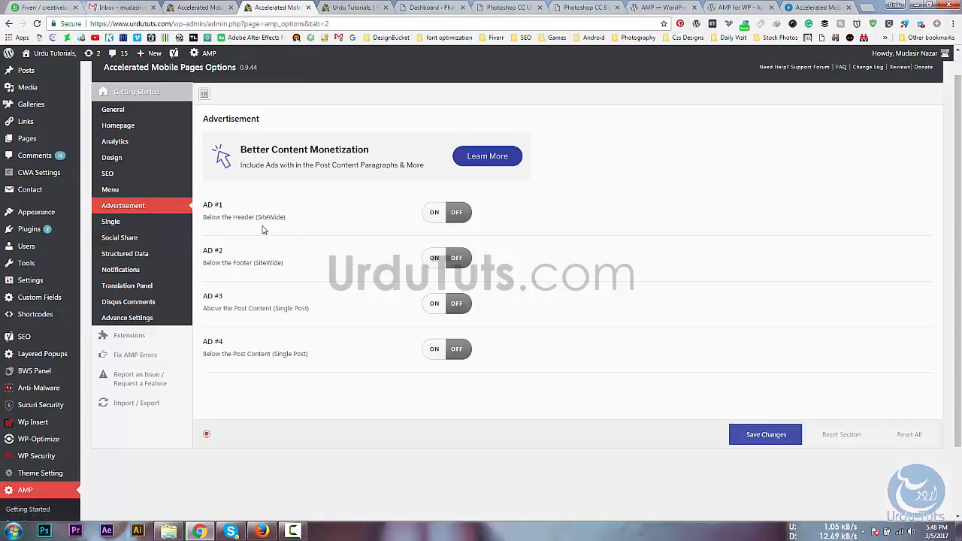
{"action": "left_click", "coordinate": [378, 7]}
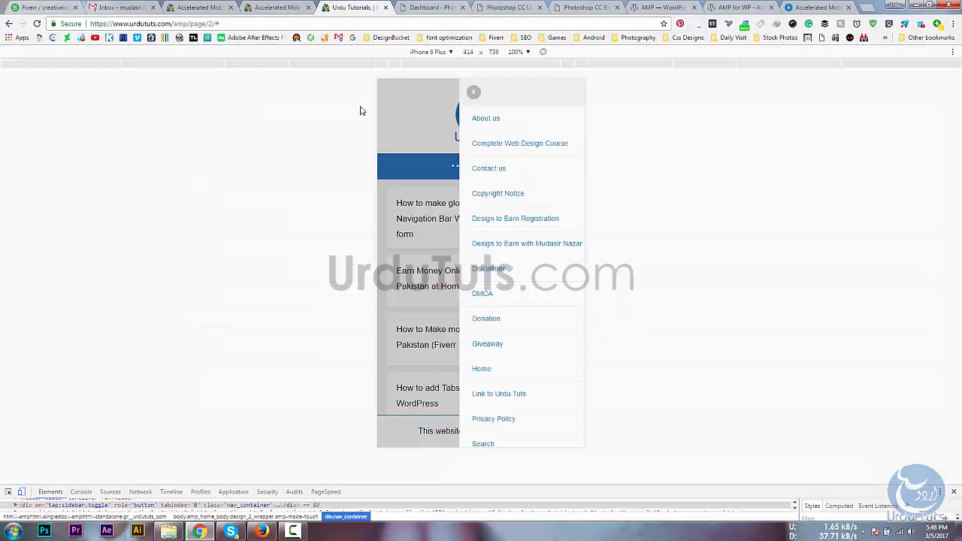
{"action": "left_click", "coordinate": [473, 92]}
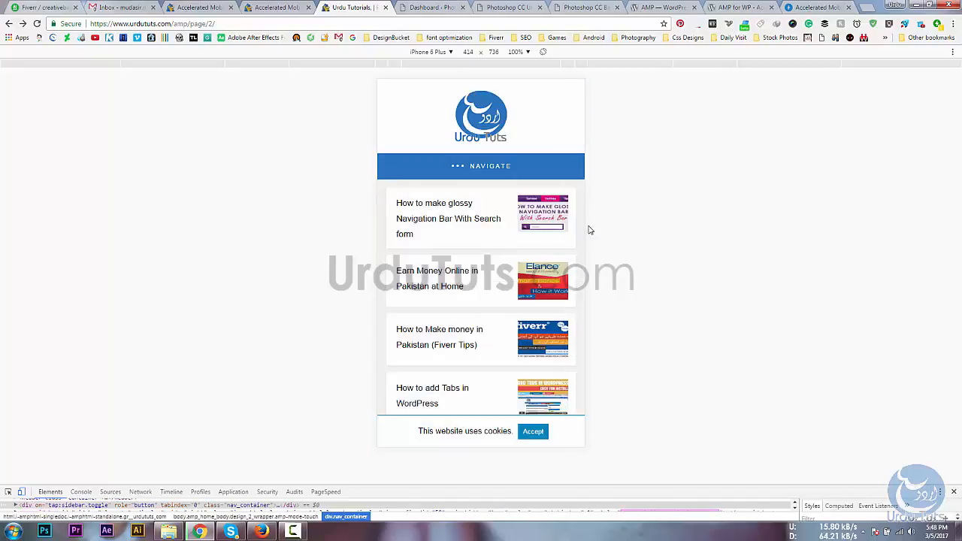
{"action": "left_click", "coordinate": [280, 7]}
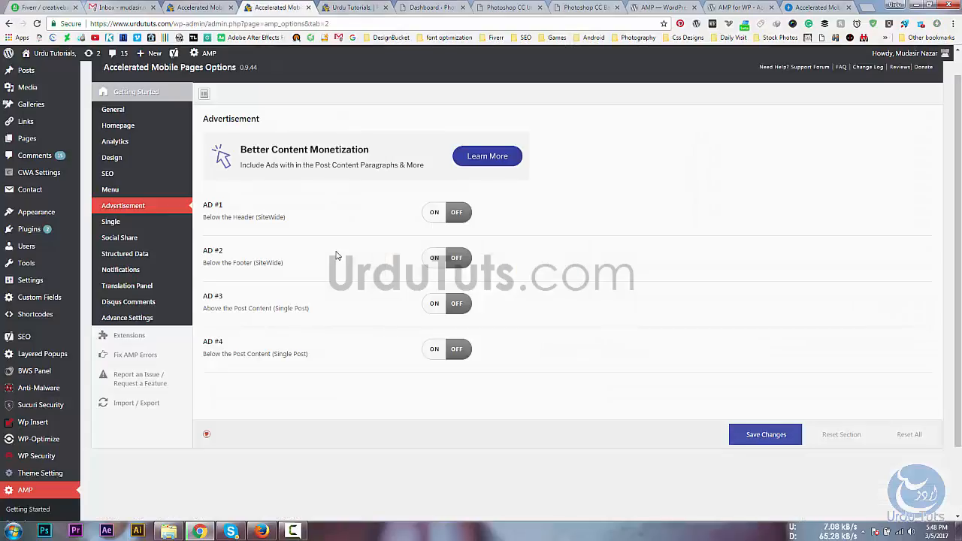
Turn on AD #1 below the header, view its available ad sizes, and turn it back off
{"action": "left_click", "coordinate": [436, 216]}
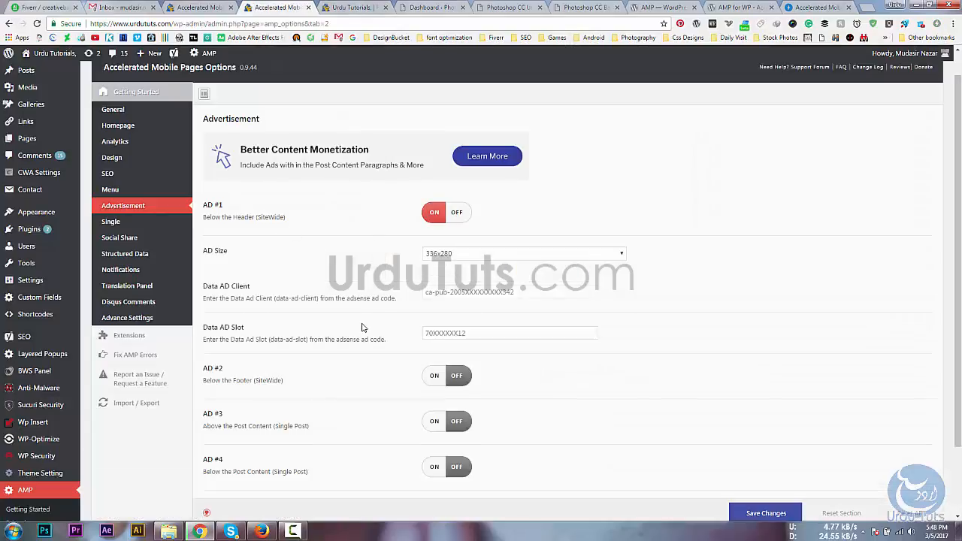
{"action": "left_click", "coordinate": [460, 257]}
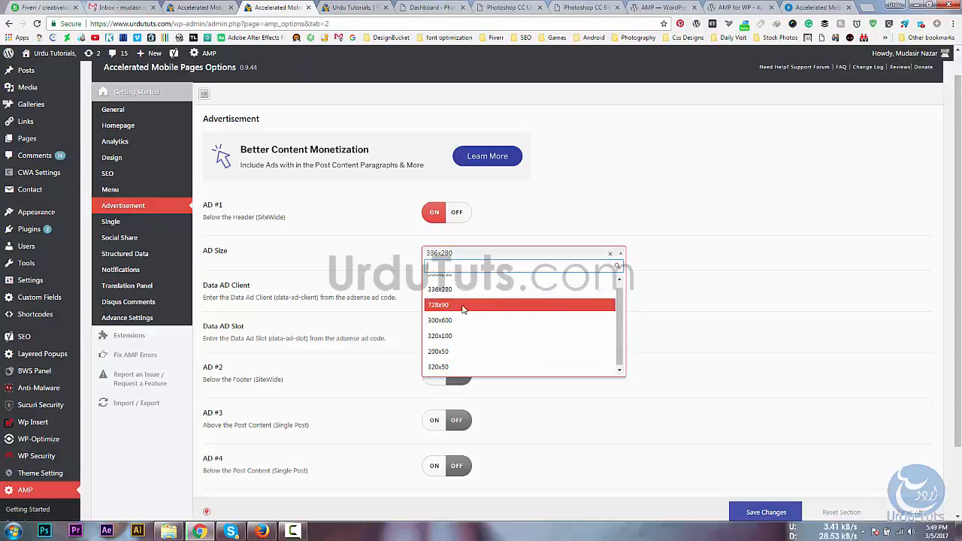
{"action": "scroll", "coordinate": [451, 301], "scroll_direction": "down", "scroll_amount": 3}
{"action": "left_click", "coordinate": [455, 126]}
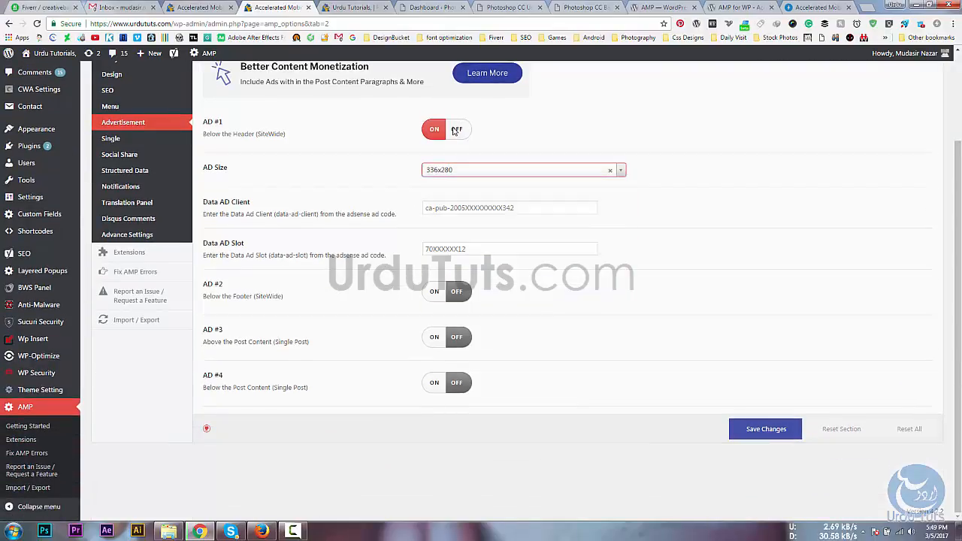
{"action": "left_click", "coordinate": [451, 128]}
{"action": "scroll", "coordinate": [267, 217], "scroll_direction": "up", "scroll_amount": 2}
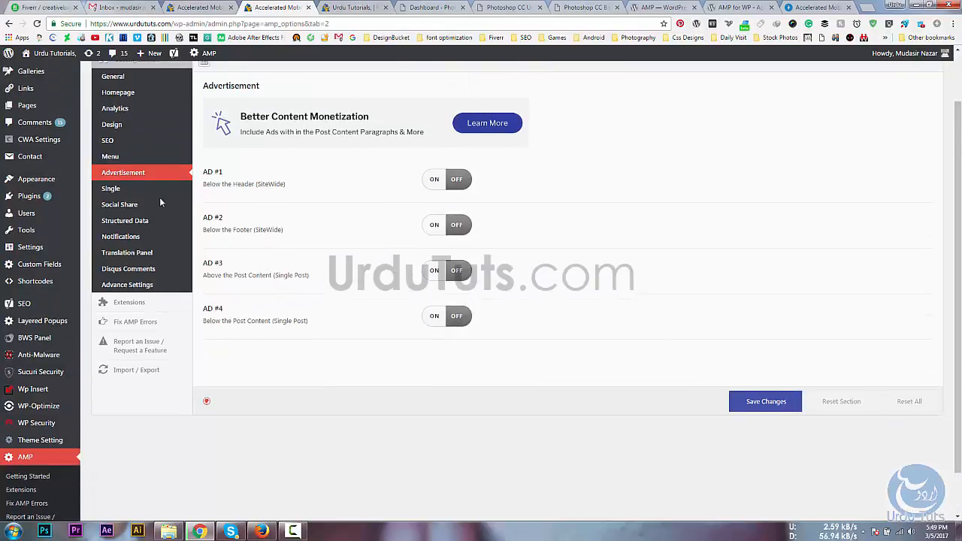
Open the Single options and load the glossy navigation bar post in the mobile preview
{"action": "left_click", "coordinate": [110, 188]}
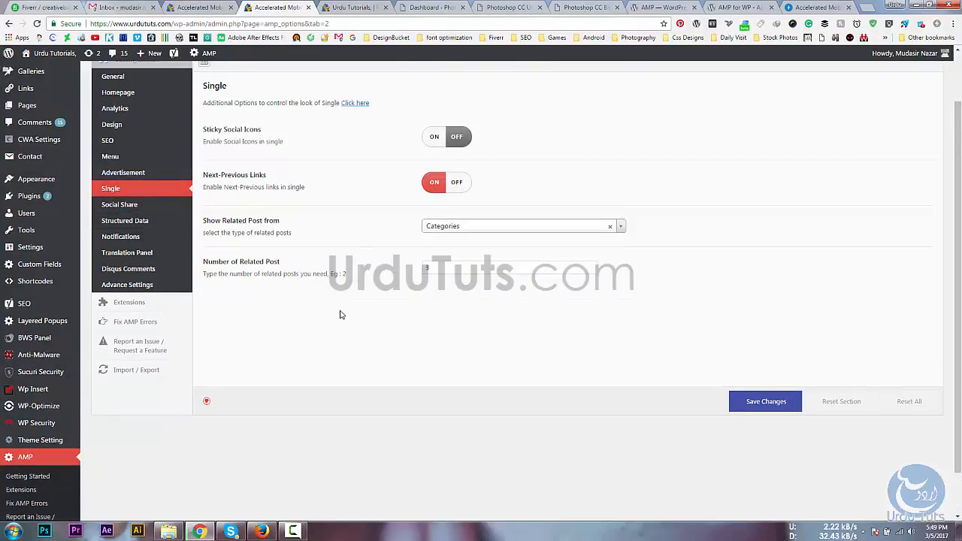
{"action": "left_click", "coordinate": [355, 7]}
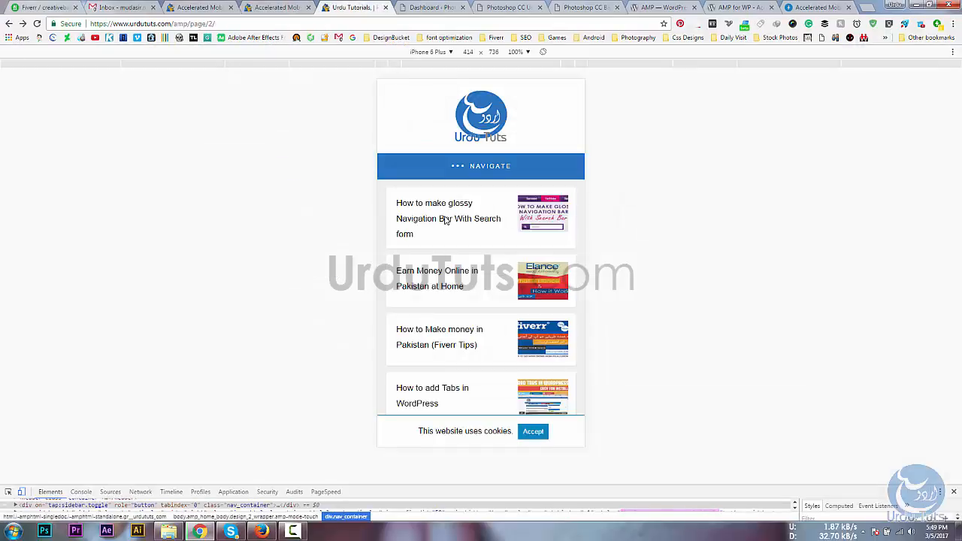
{"action": "key", "text": "F5"}
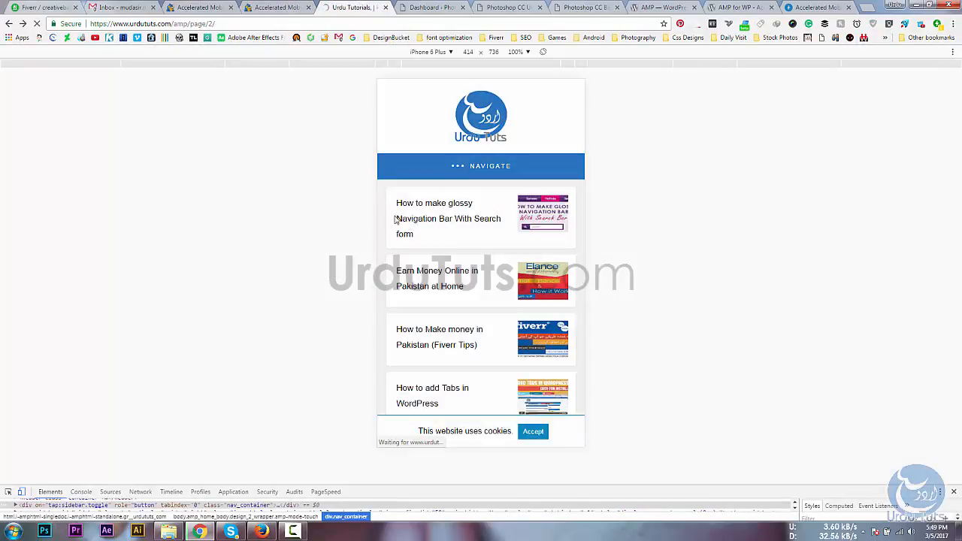
Turn on Sticky Social Icons, show related posts from Categories, and set the Number of Related Post to 5
{"action": "left_click", "coordinate": [277, 7]}
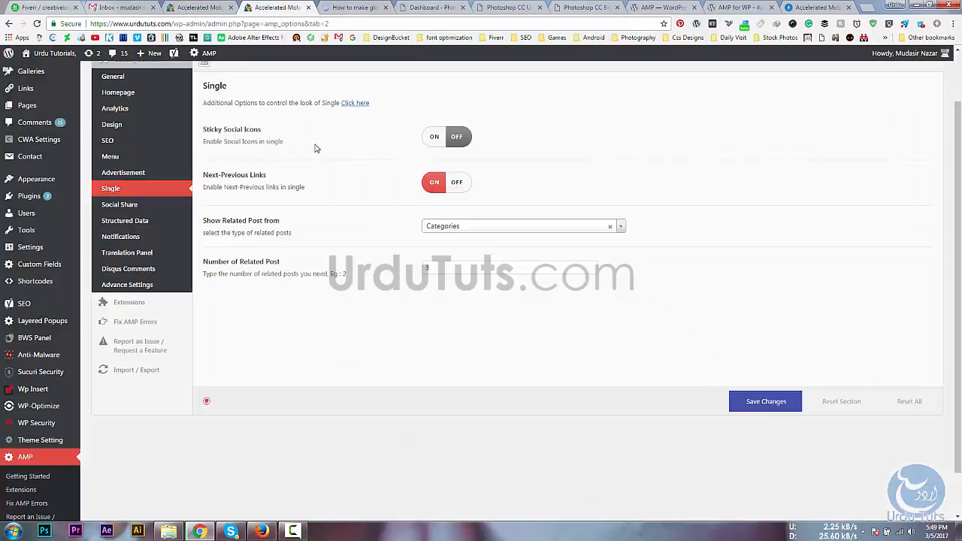
{"action": "left_click", "coordinate": [437, 138]}
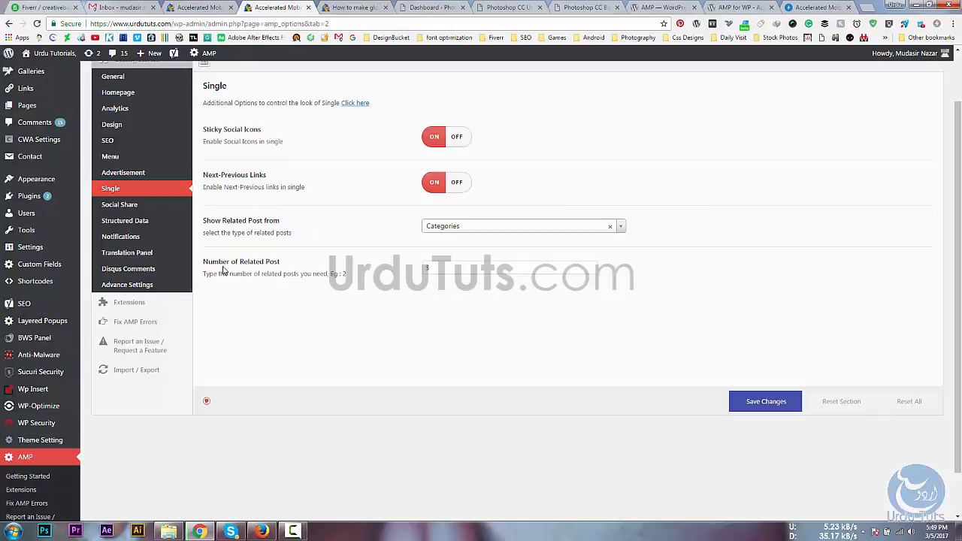
{"action": "left_click", "coordinate": [491, 228]}
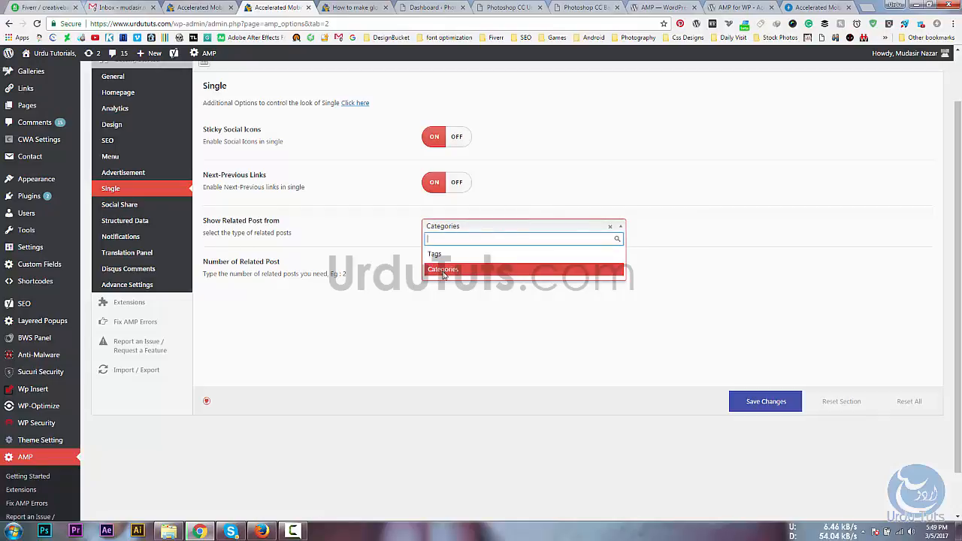
{"action": "left_click", "coordinate": [446, 269]}
{"action": "key", "text": "Tab"}
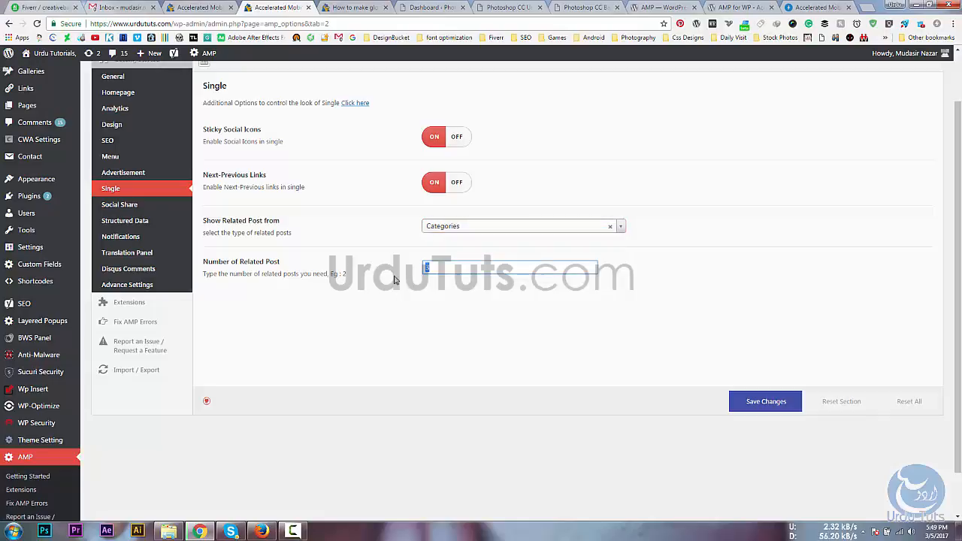
{"action": "type", "text": "5"}
Examine the next-previous links and the Related Post section at the end of the previewed post
{"action": "left_click", "coordinate": [351, 7]}
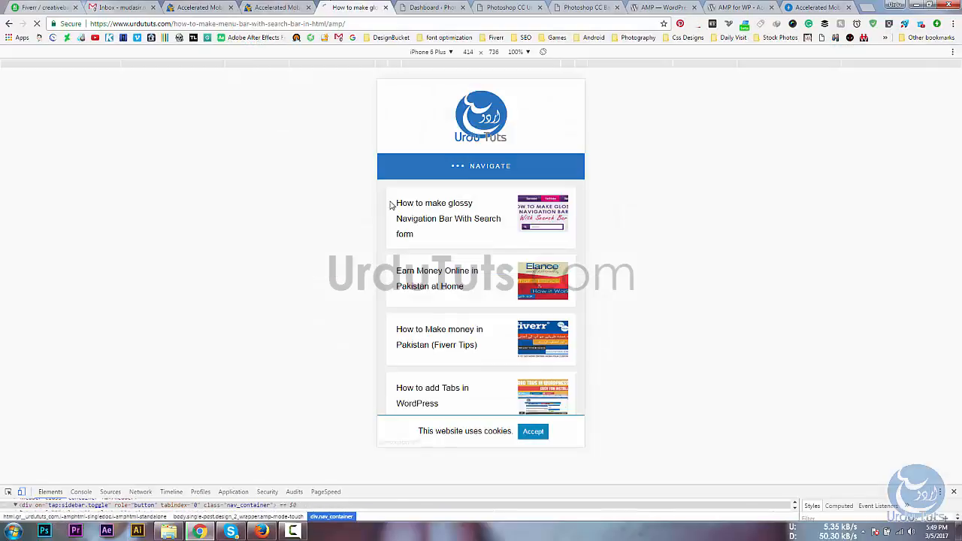
{"action": "scroll", "coordinate": [430, 207], "scroll_direction": "down", "scroll_amount": 10}
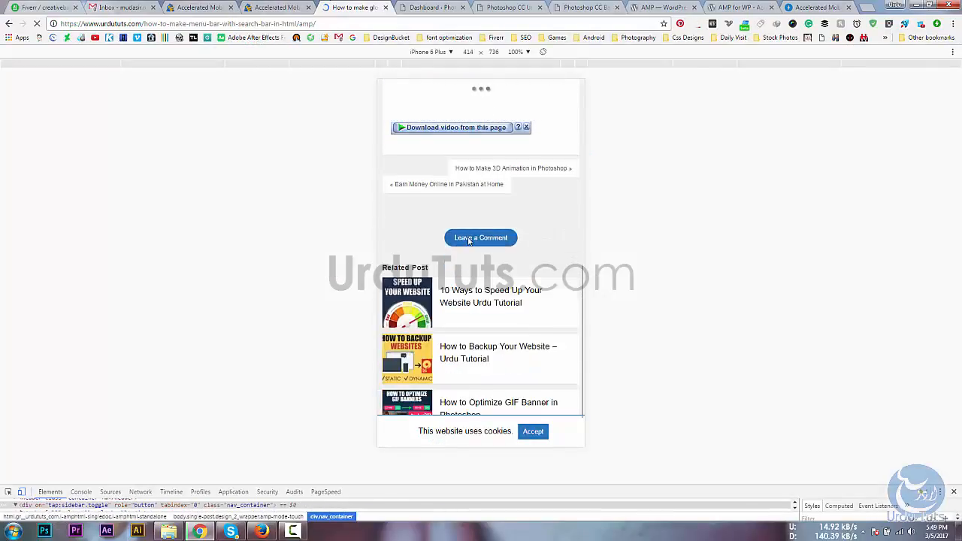
{"action": "scroll", "coordinate": [429, 213], "scroll_direction": "down", "scroll_amount": 2}
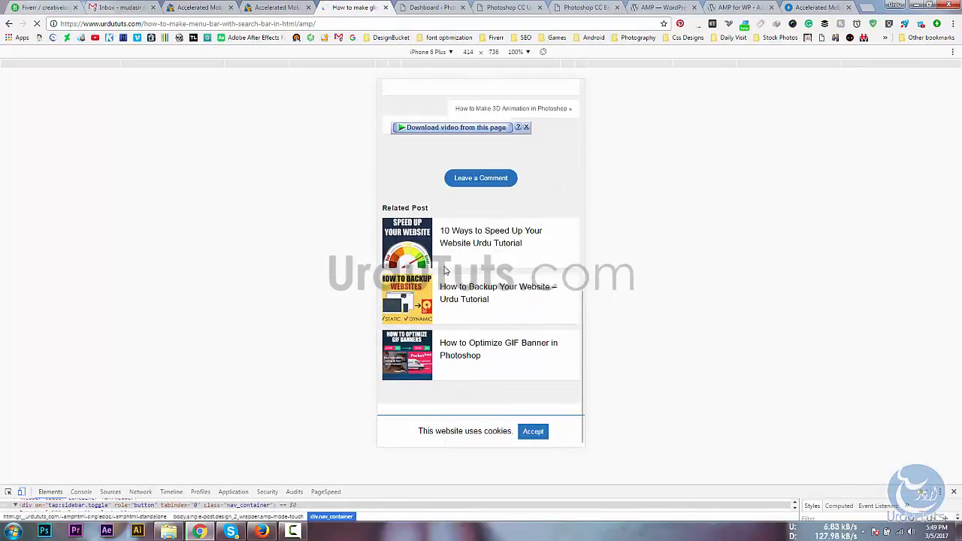
Open the Social Share options, turn on Facebook to view its App ID field, and turn Facebook back off
{"action": "left_click", "coordinate": [276, 8]}
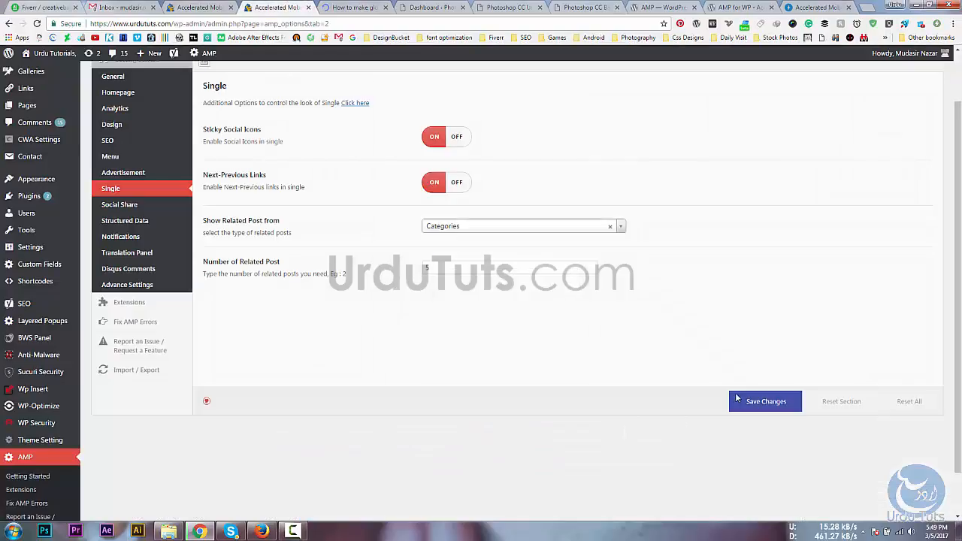
{"action": "left_click", "coordinate": [143, 204]}
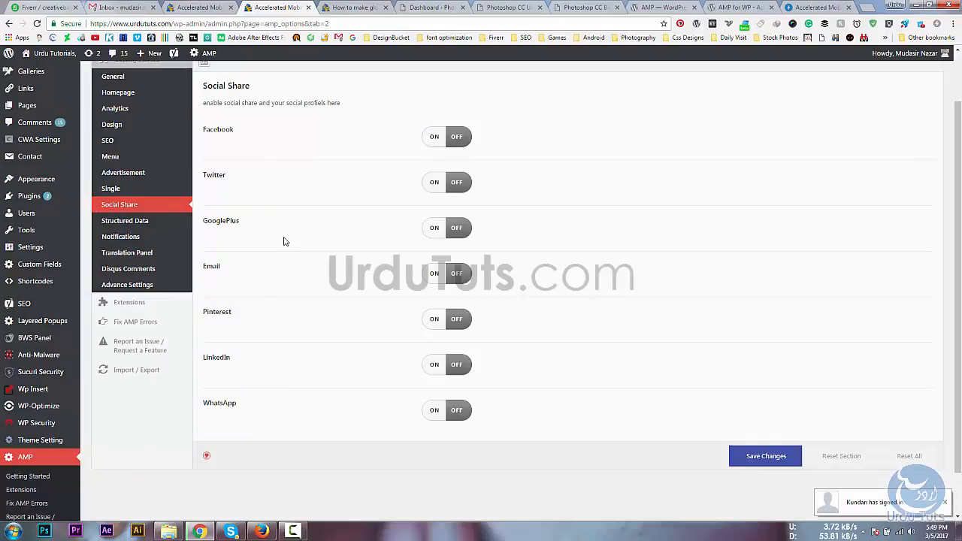
{"action": "left_click", "coordinate": [434, 137]}
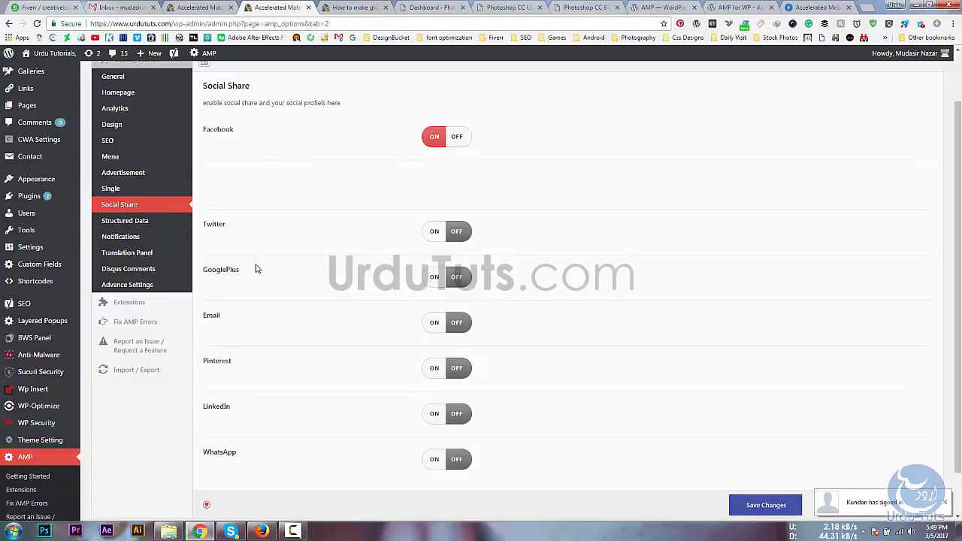
{"action": "left_click", "coordinate": [460, 137]}
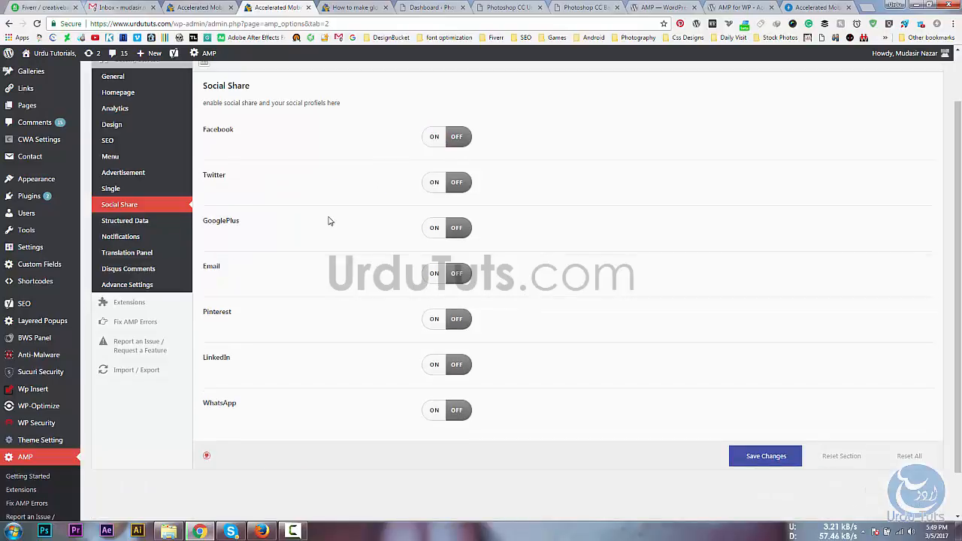
{"action": "left_click", "coordinate": [426, 135]}
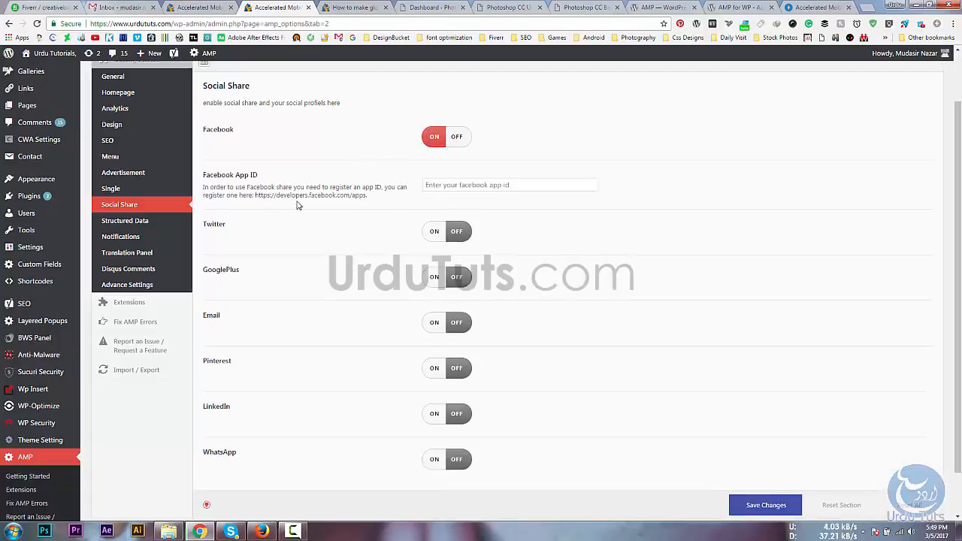
{"action": "left_click", "coordinate": [518, 186]}
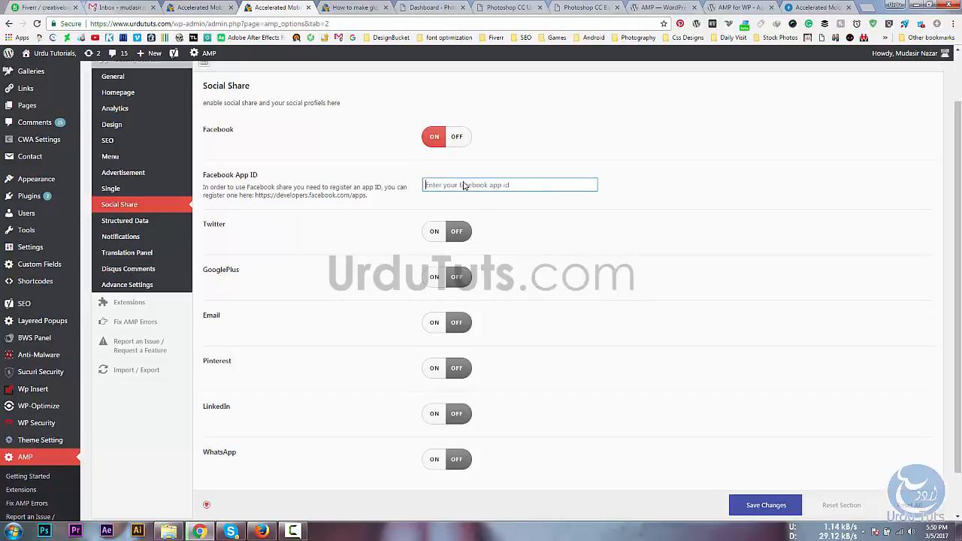
{"action": "left_click", "coordinate": [461, 136]}
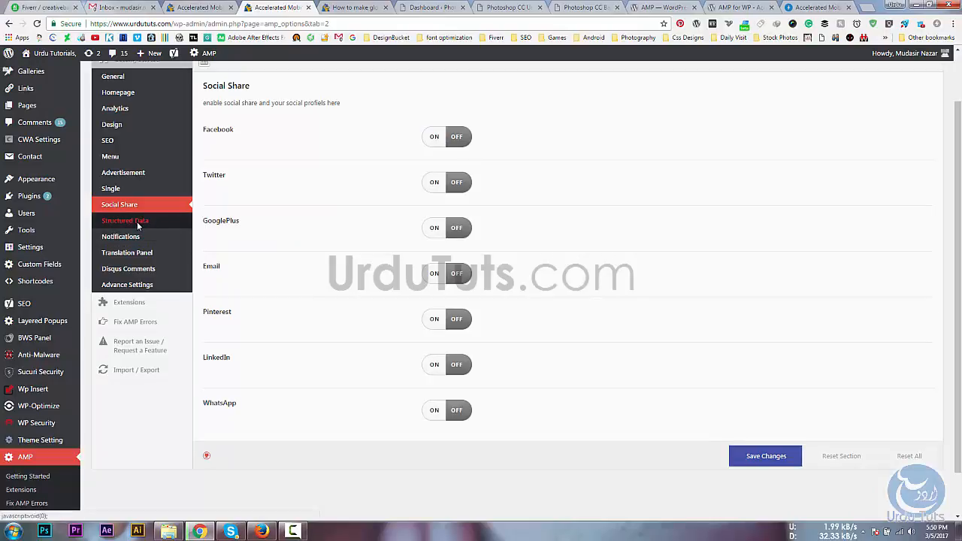
View the Structured Data options and the Notifications options, and move the Windows color scheme prompt out of the way
{"action": "left_click", "coordinate": [121, 221]}
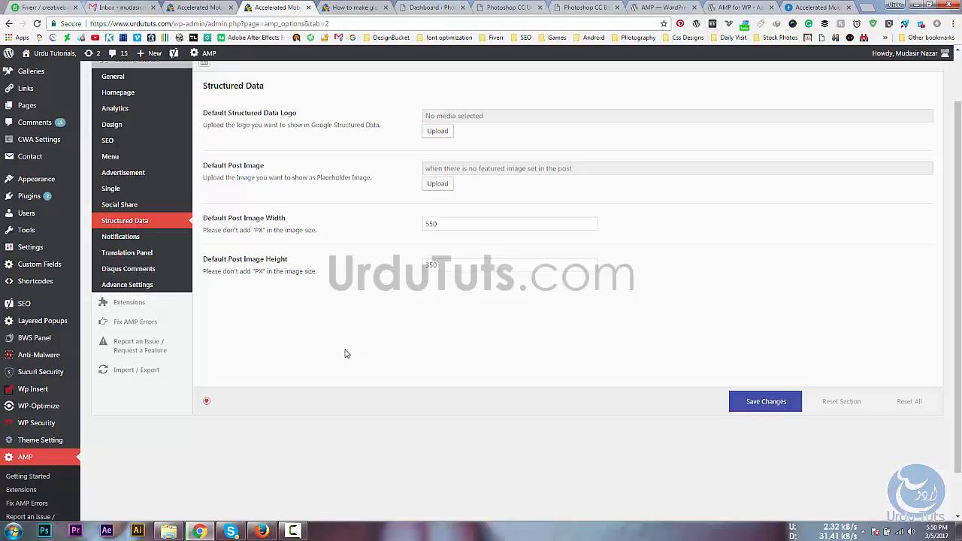
{"action": "left_click", "coordinate": [117, 236]}
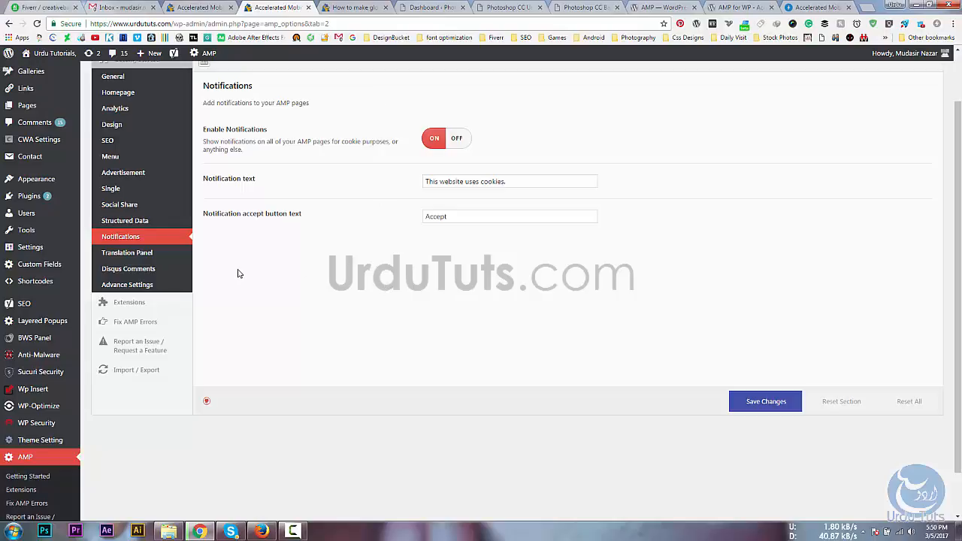
{"action": "left_click_drag", "start_coordinate": [423, 161], "coordinate": [818, 499]}
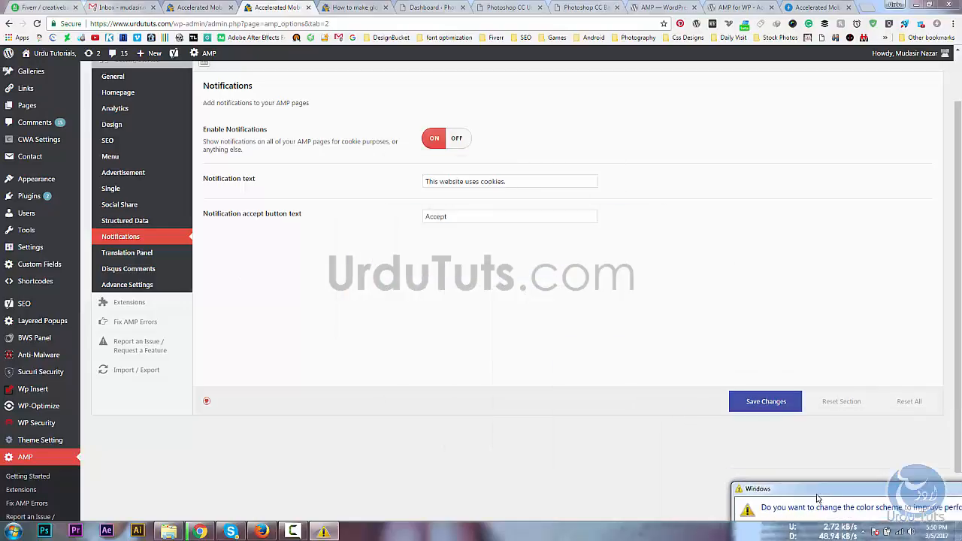
Open the Translation Panel and look through its text fields, from Show more Posts down to the Search bar Translation Text
{"action": "left_click", "coordinate": [145, 254]}
{"action": "left_click", "coordinate": [145, 253]}
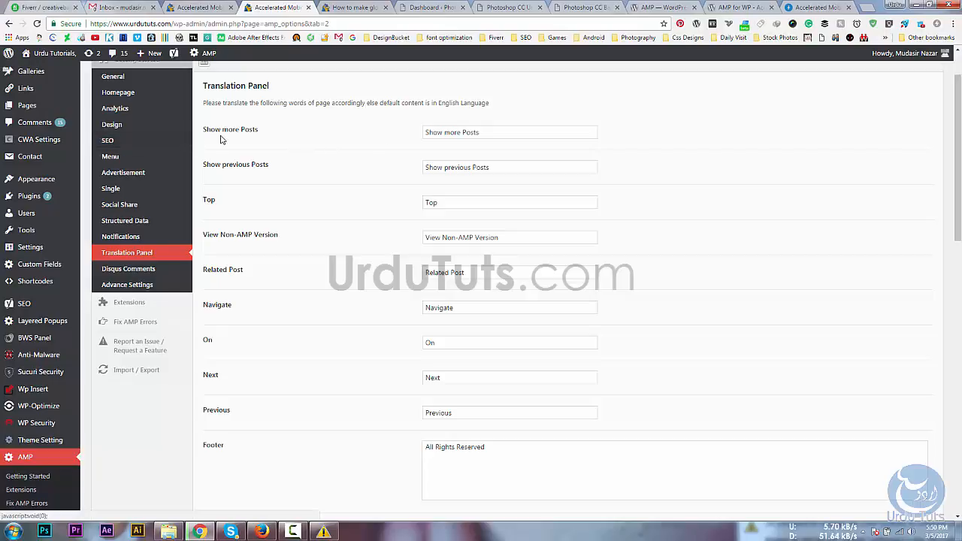
{"action": "left_click", "coordinate": [474, 133]}
{"action": "left_click_drag", "start_coordinate": [476, 133], "coordinate": [395, 140]}
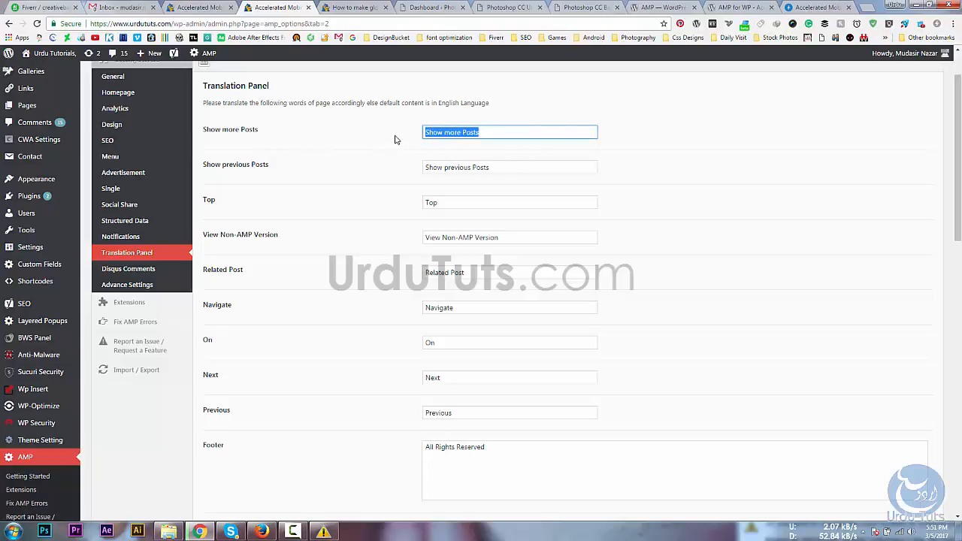
{"action": "left_click_drag", "start_coordinate": [460, 209], "coordinate": [434, 211]}
{"action": "scroll", "coordinate": [315, 214], "scroll_direction": "down", "scroll_amount": 2}
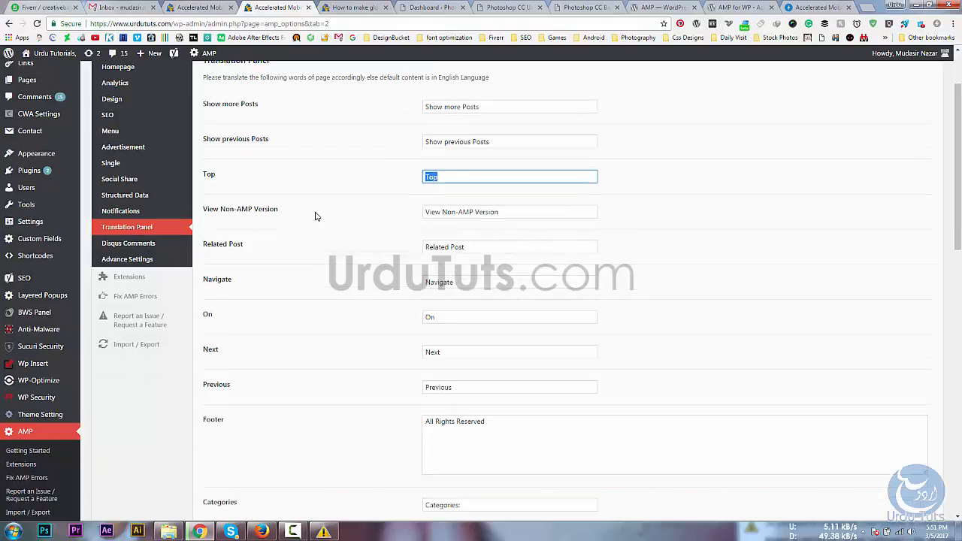
{"action": "scroll", "coordinate": [316, 217], "scroll_direction": "down", "scroll_amount": 10}
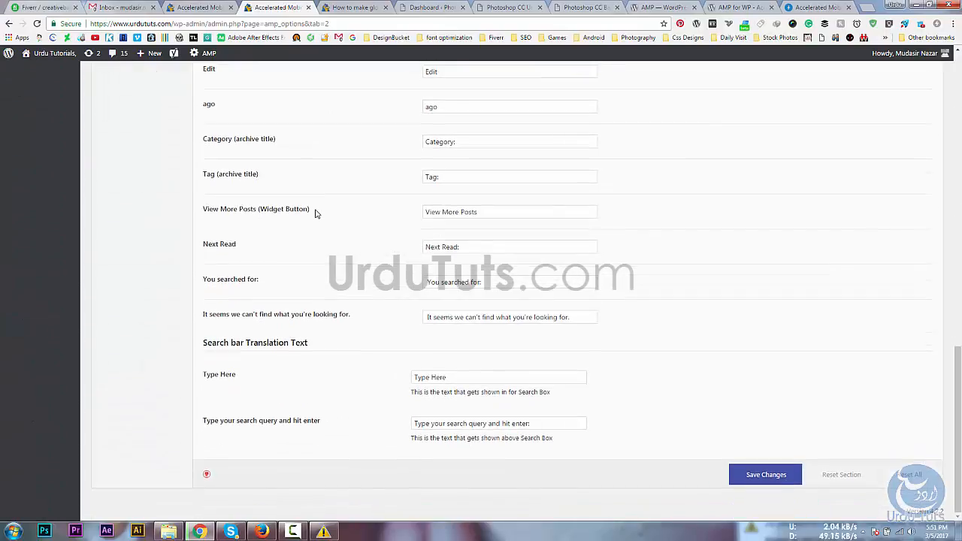
{"action": "scroll", "coordinate": [315, 215], "scroll_direction": "up", "scroll_amount": 15}
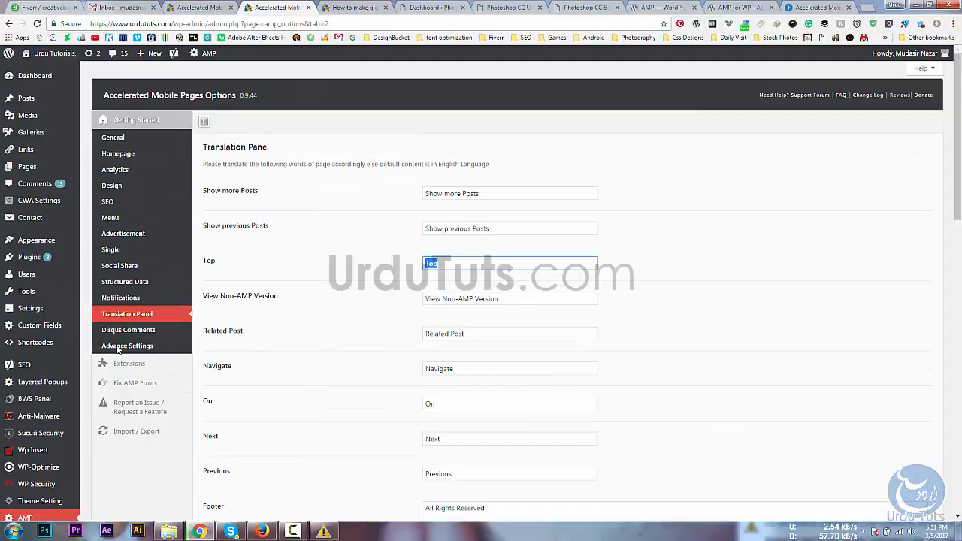
Open the Disqus Comments options, turn on Disqus comments Support to view its fields, and turn it back off
{"action": "left_click", "coordinate": [127, 332]}
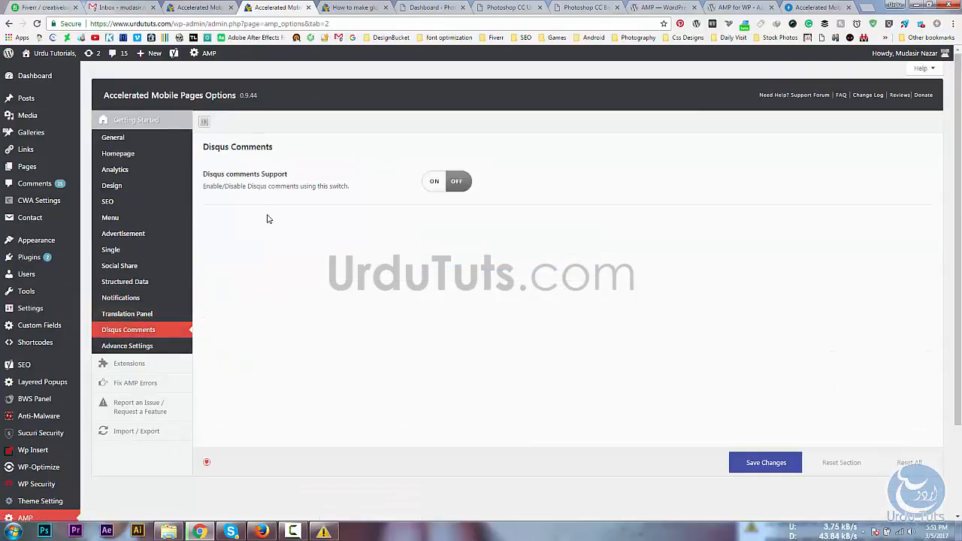
{"action": "scroll", "coordinate": [267, 219], "scroll_direction": "down", "scroll_amount": 2}
{"action": "scroll", "coordinate": [275, 232], "scroll_direction": "up", "scroll_amount": 1}
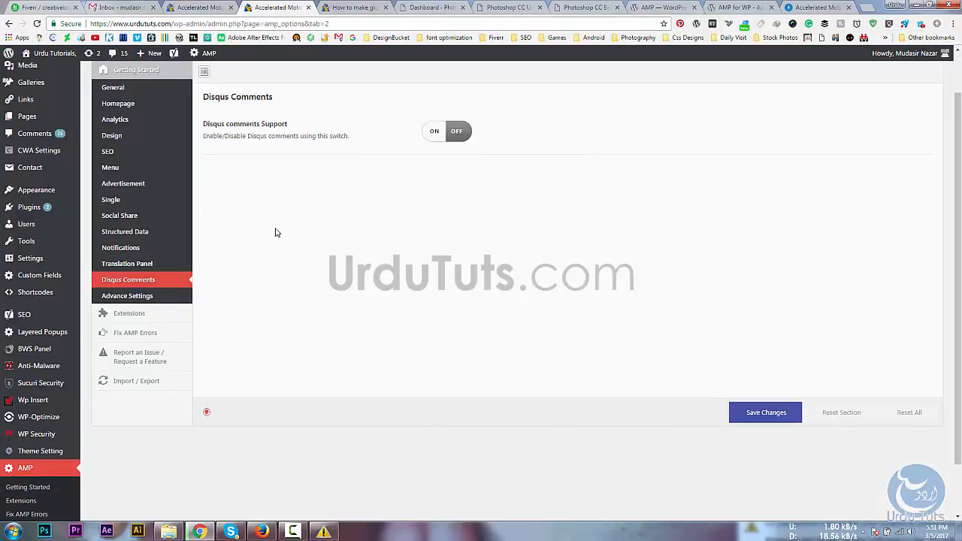
{"action": "left_click", "coordinate": [435, 132]}
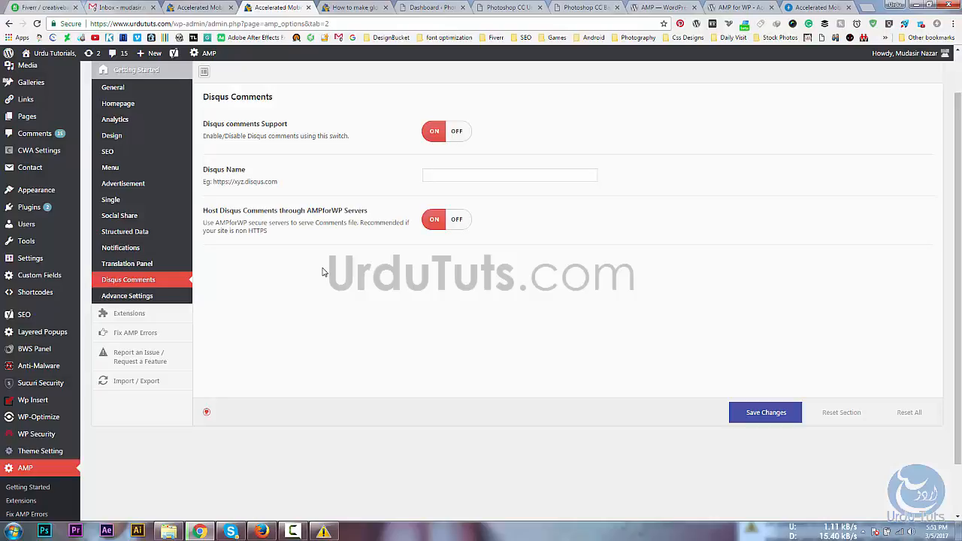
{"action": "left_click", "coordinate": [459, 133]}
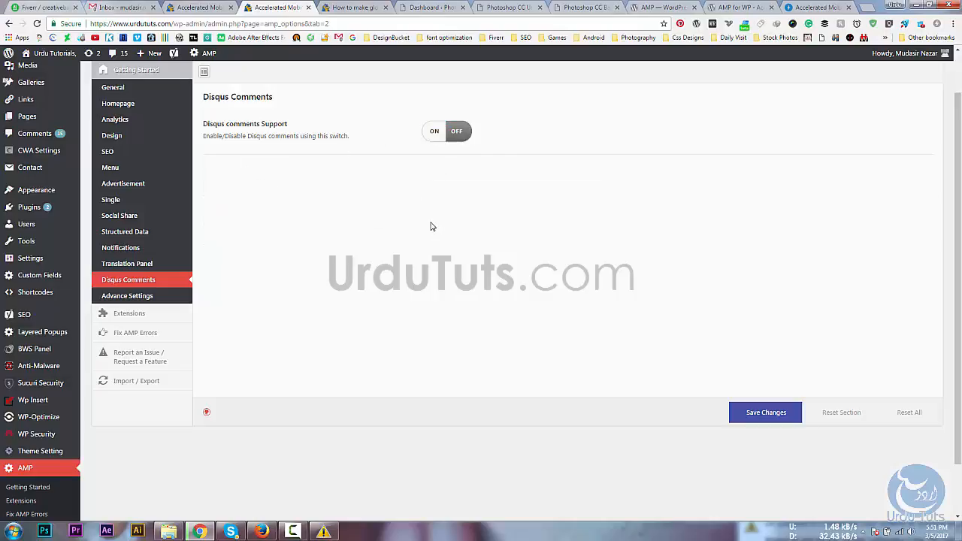
Open the Advance Settings, turn off Non-AMP HomePage link in Header and Logo, and review the remaining options
{"action": "left_click", "coordinate": [127, 296]}
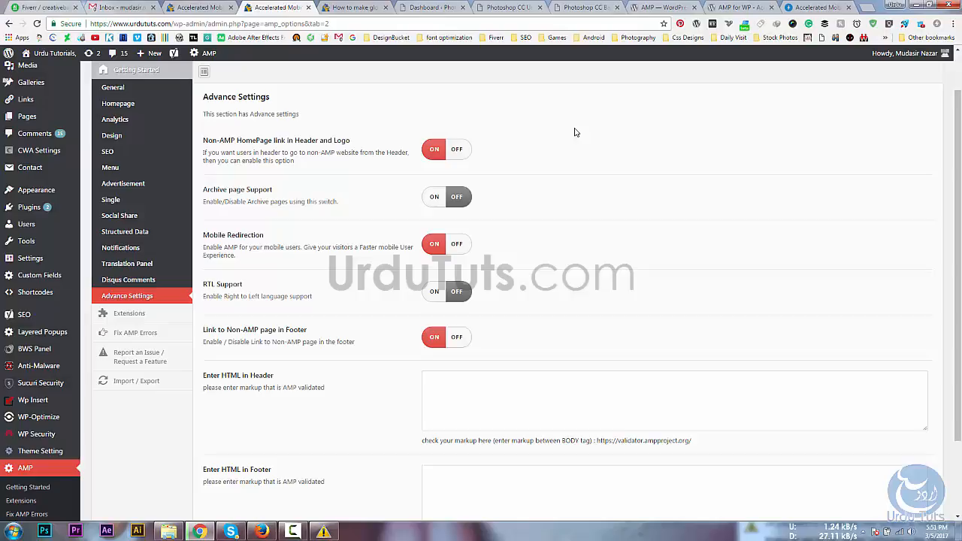
{"action": "left_click", "coordinate": [458, 152]}
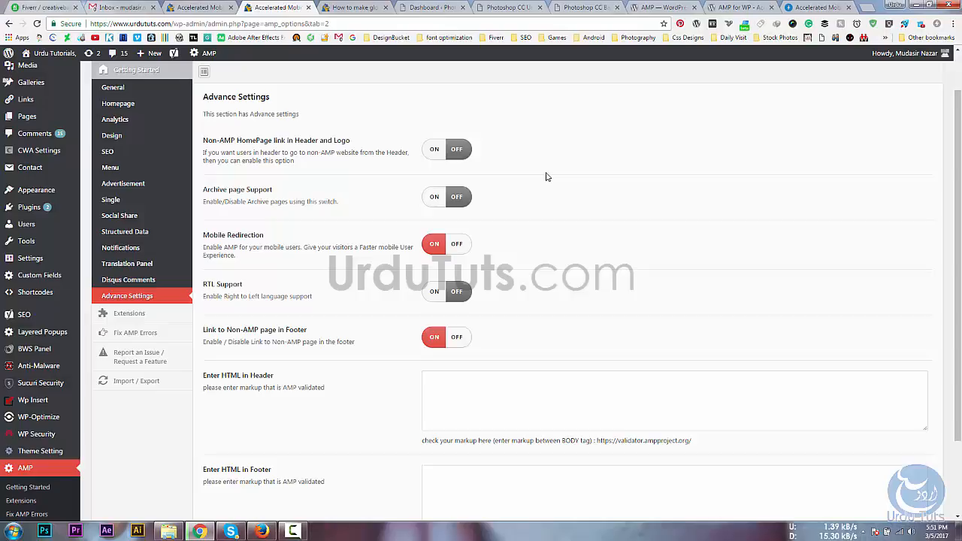
{"action": "scroll", "coordinate": [263, 270], "scroll_direction": "down", "scroll_amount": 1}
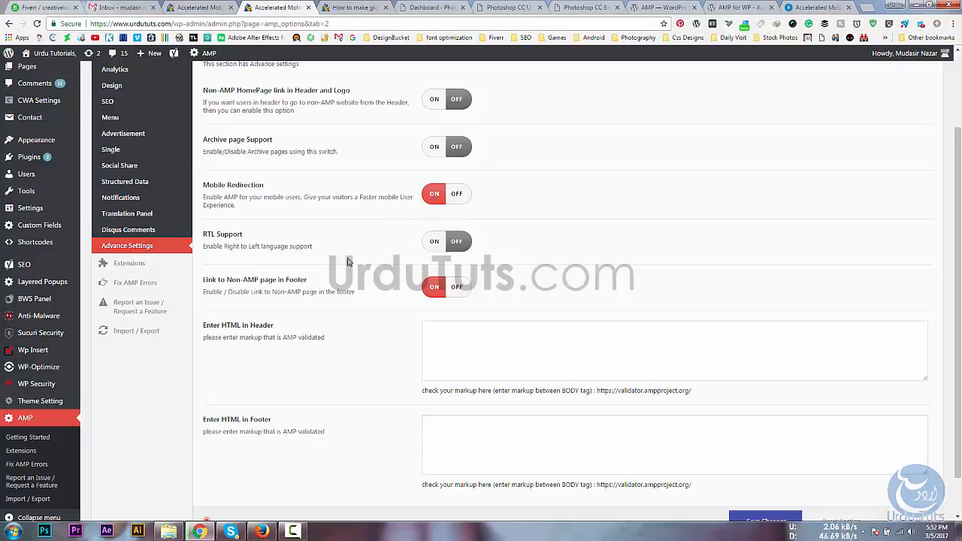
{"action": "scroll", "coordinate": [325, 319], "scroll_direction": "down", "scroll_amount": 2}
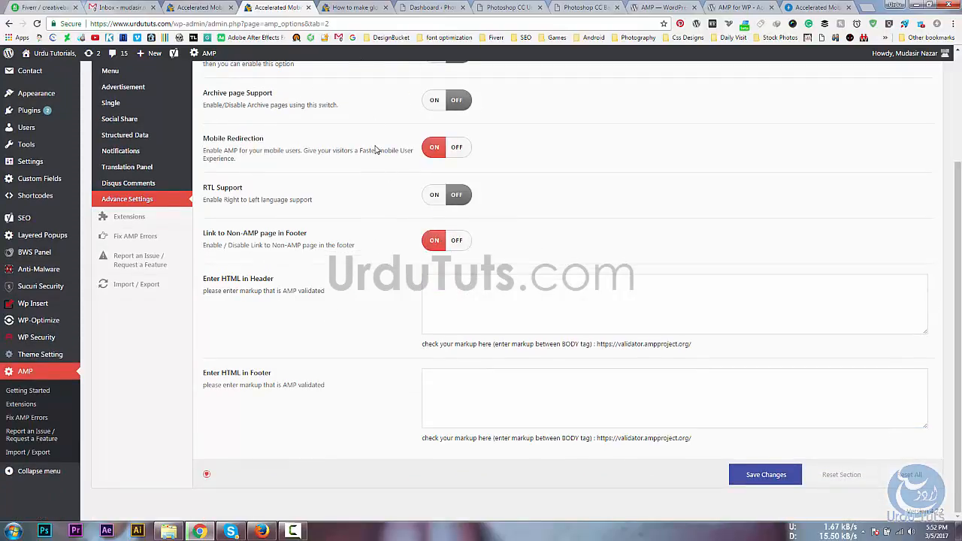
{"action": "scroll", "coordinate": [375, 149], "scroll_direction": "up", "scroll_amount": 3}
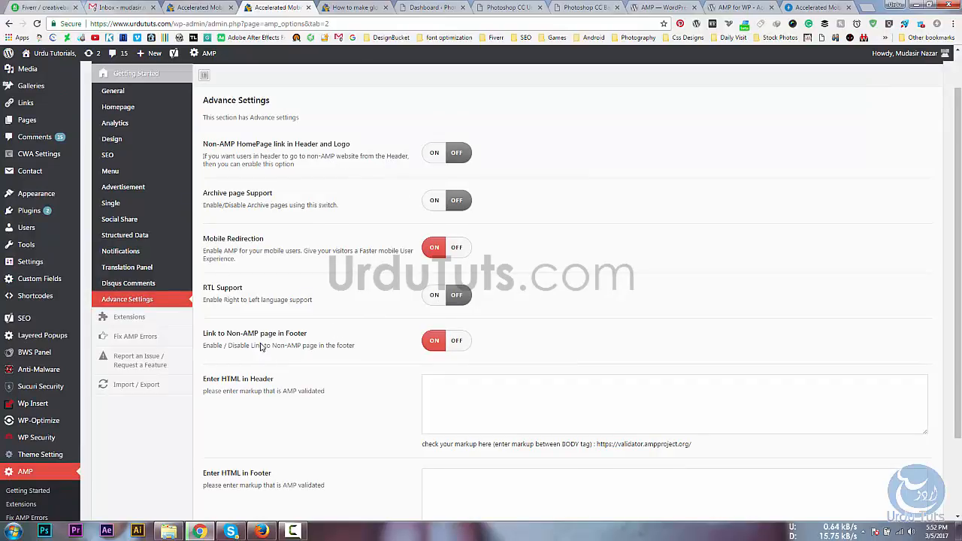
{"action": "scroll", "coordinate": [261, 346], "scroll_direction": "down", "scroll_amount": 2}
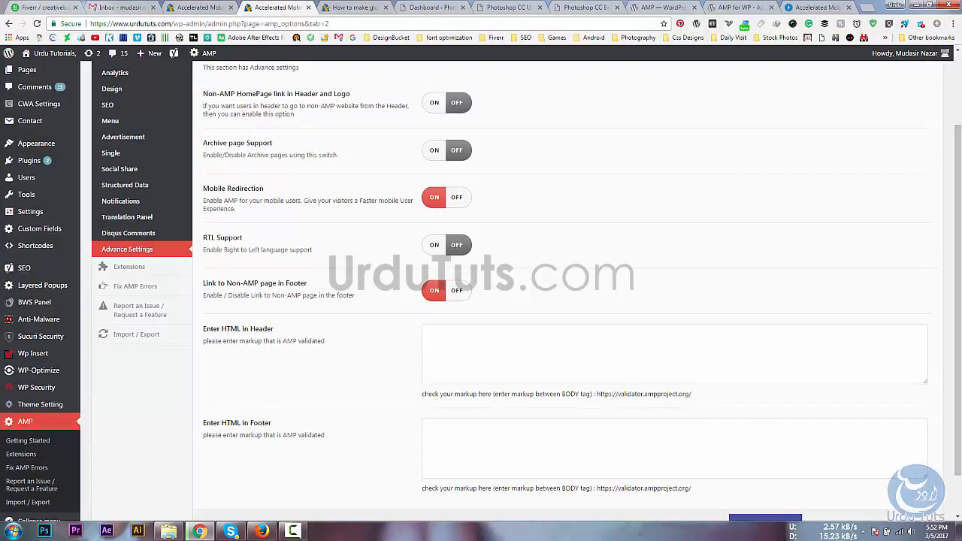
Accept the cookie notice in the mobile preview and compare the View Non-AMP Version footer link with its setting in the options
{"action": "key", "text": "ctrl+Tab"}
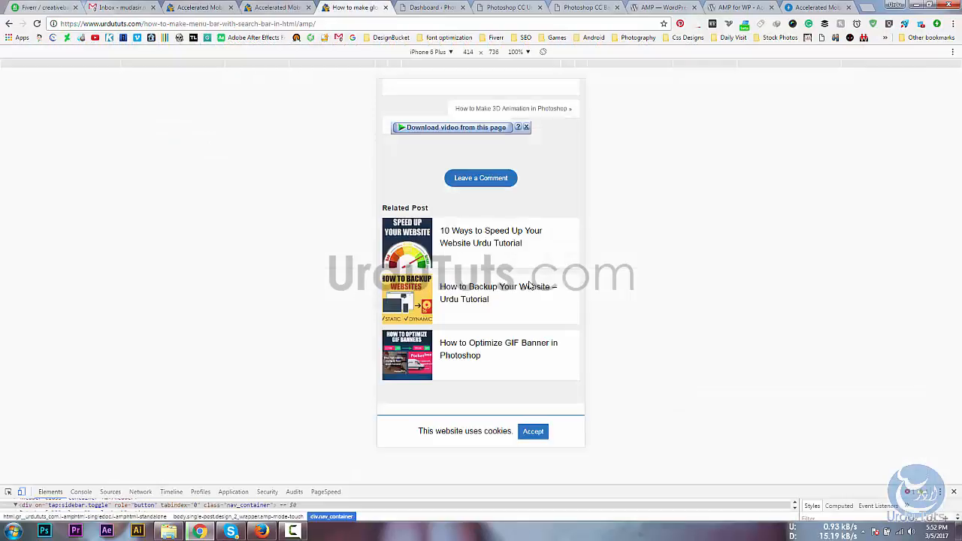
{"action": "scroll", "coordinate": [530, 286], "scroll_direction": "up", "scroll_amount": 5}
{"action": "scroll", "coordinate": [535, 282], "scroll_direction": "down", "scroll_amount": 4}
{"action": "scroll", "coordinate": [543, 274], "scroll_direction": "down", "scroll_amount": 1}
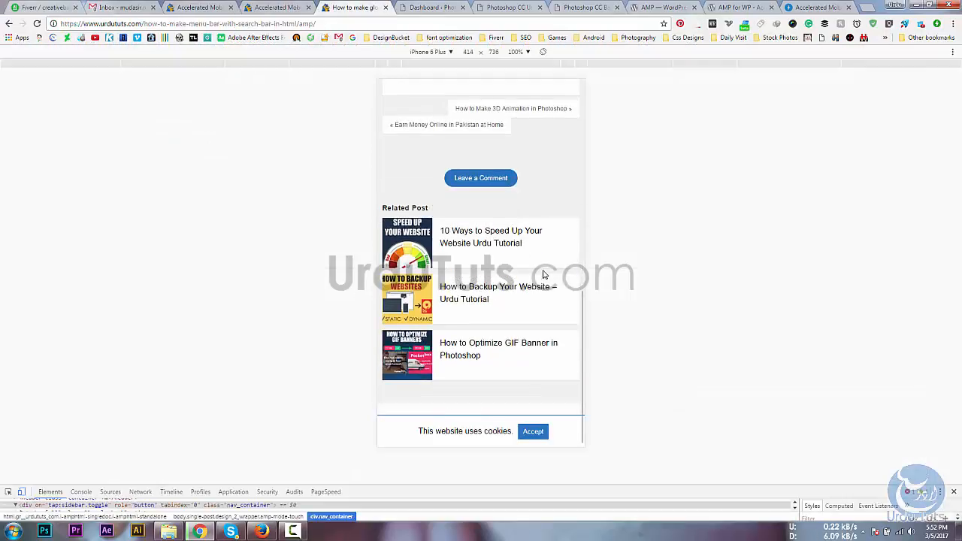
{"action": "left_click", "coordinate": [530, 432]}
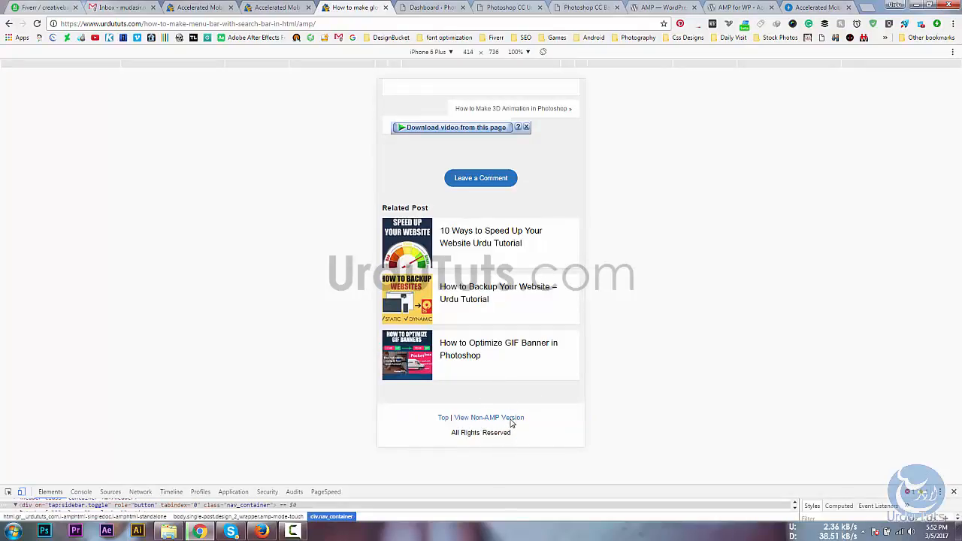
{"action": "left_click", "coordinate": [282, 7]}
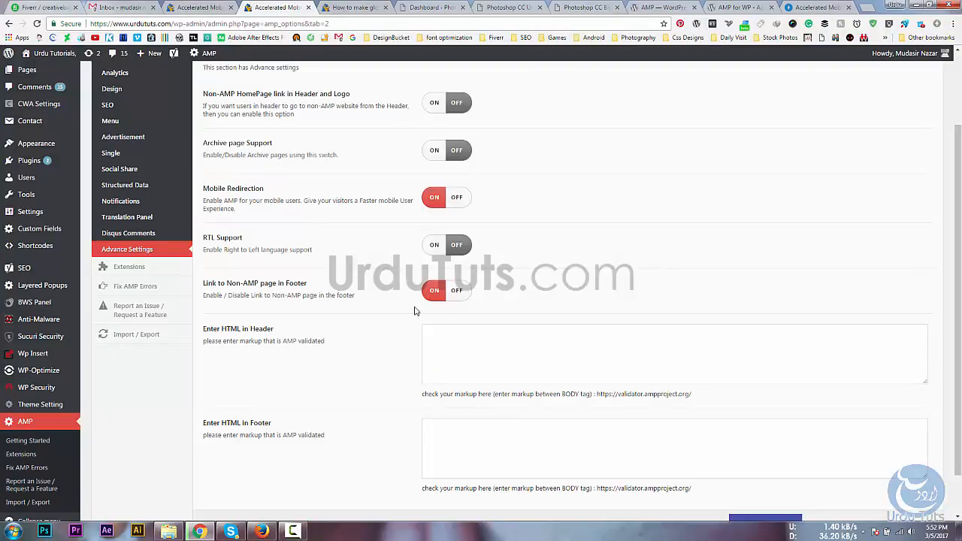
{"action": "left_click", "coordinate": [339, 5]}
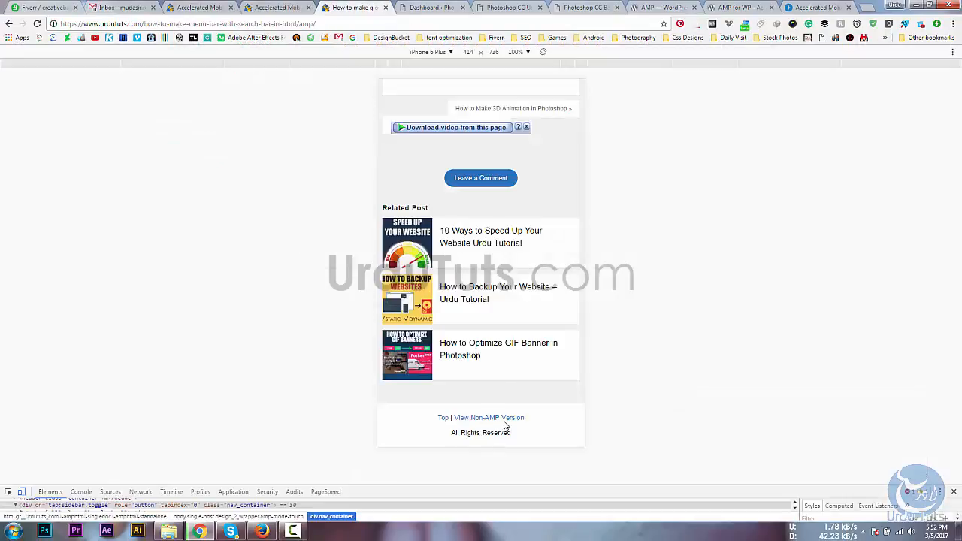
{"action": "left_click", "coordinate": [284, 6]}
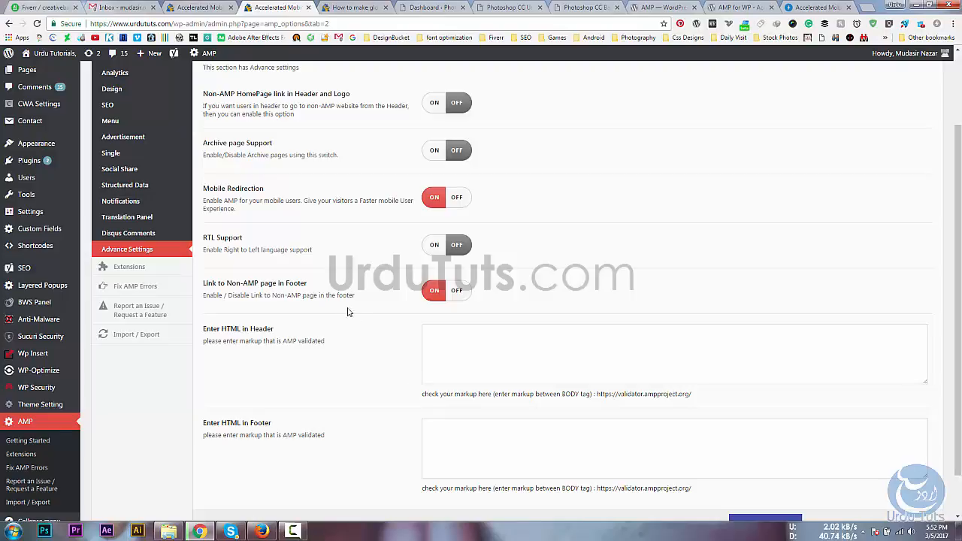
Look at the header and footer HTML fields in the Advance Settings and save the changes
{"action": "scroll", "coordinate": [344, 320], "scroll_direction": "down", "scroll_amount": 1}
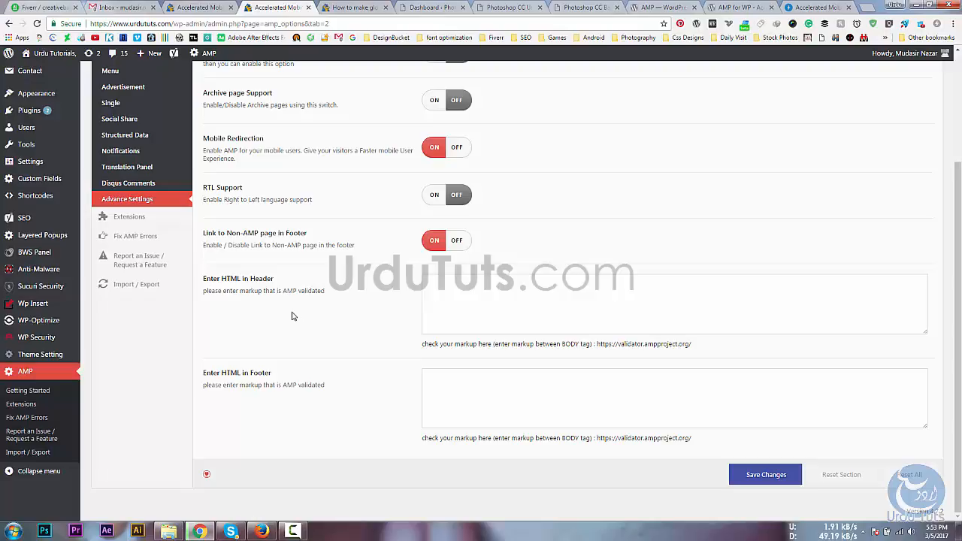
{"action": "left_click", "coordinate": [526, 414]}
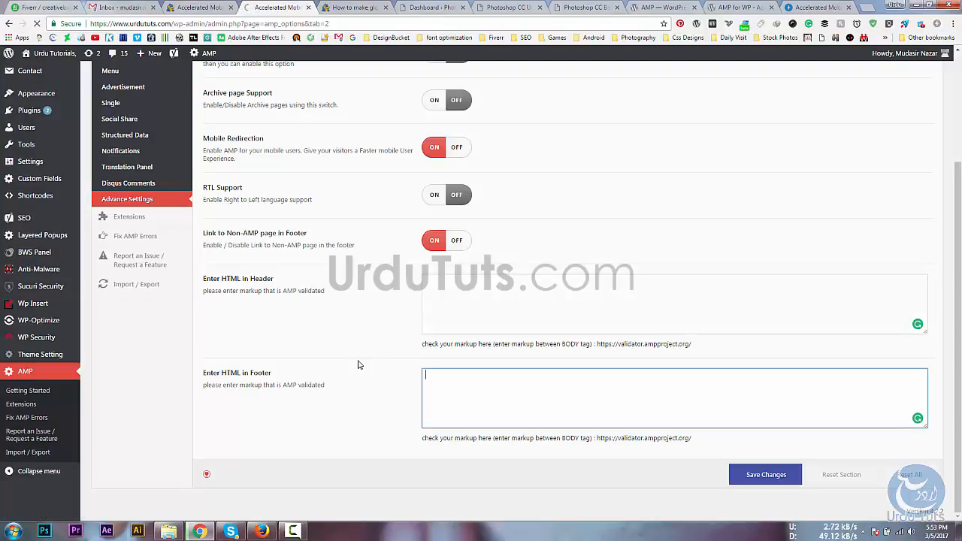
{"action": "left_click", "coordinate": [766, 475]}
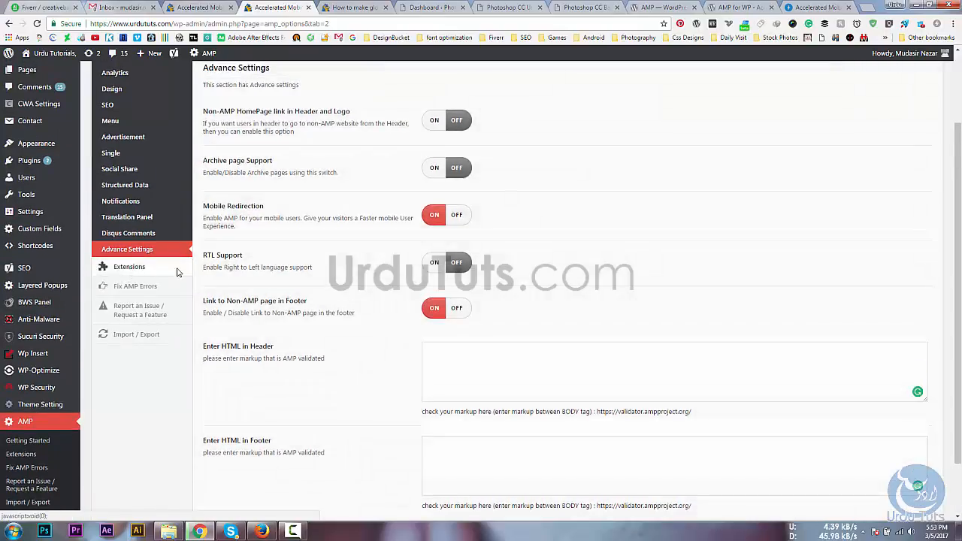
Open the Extensions section and examine the available add-ons, including Advanced AMP ADS, Custom Post Type Support, DoubleClick and Ratings for AMP
{"action": "left_click", "coordinate": [131, 274]}
{"action": "scroll", "coordinate": [318, 295], "scroll_direction": "up", "scroll_amount": 1}
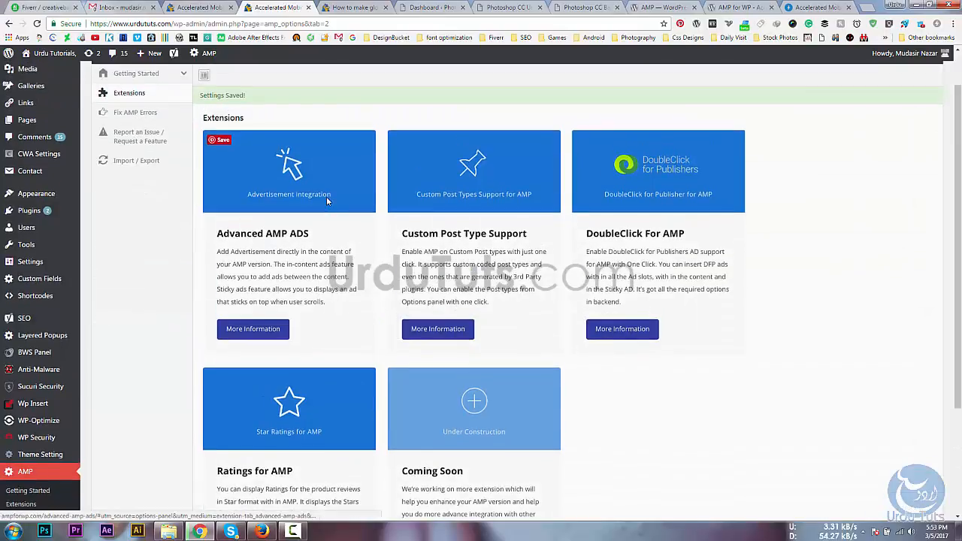
{"action": "scroll", "coordinate": [874, 183], "scroll_direction": "down", "scroll_amount": 1}
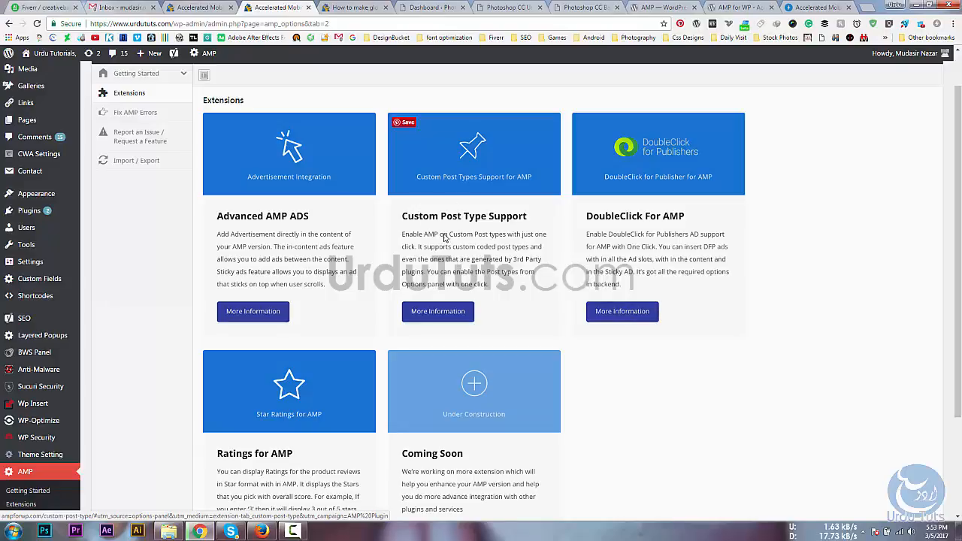
{"action": "scroll", "coordinate": [441, 243], "scroll_direction": "down", "scroll_amount": 1}
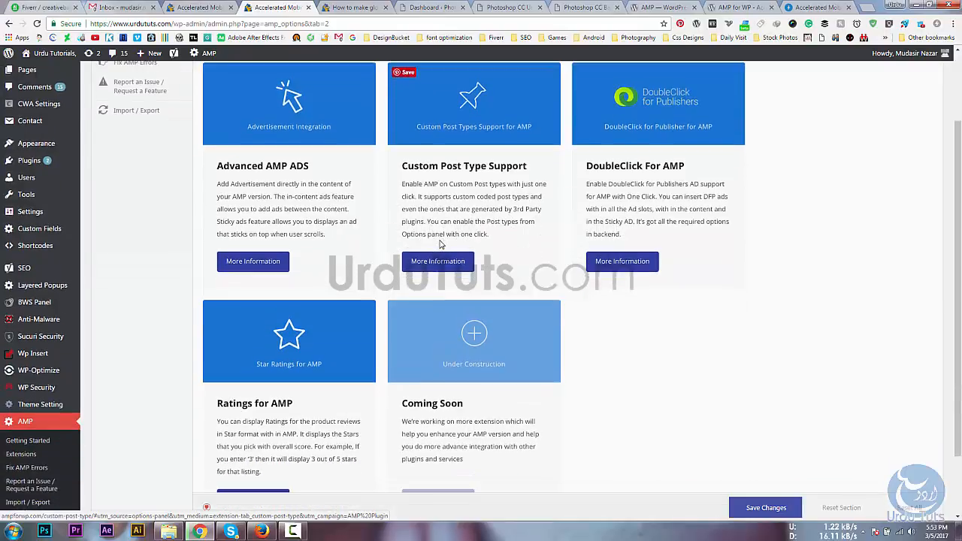
{"action": "scroll", "coordinate": [312, 323], "scroll_direction": "down", "scroll_amount": 1}
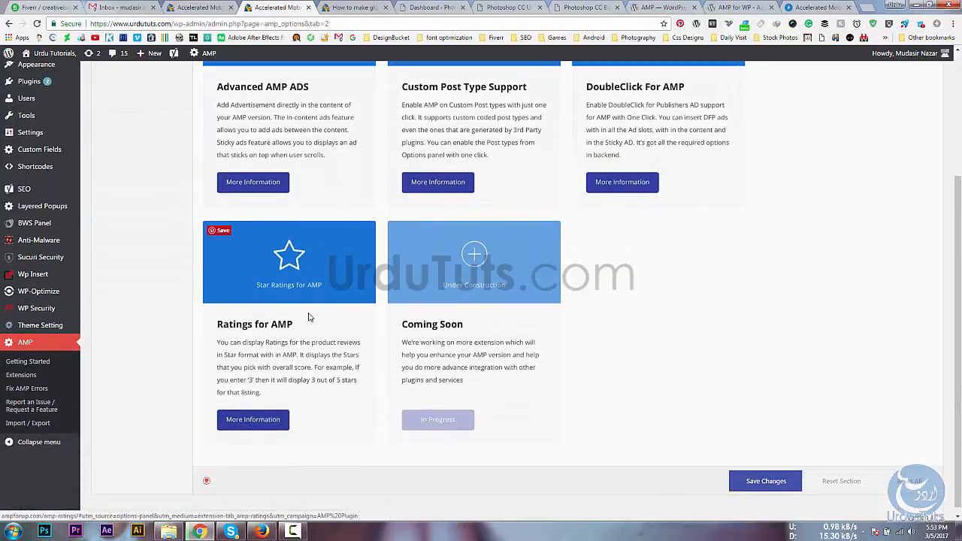
{"action": "scroll", "coordinate": [256, 340], "scroll_direction": "up", "scroll_amount": 3}
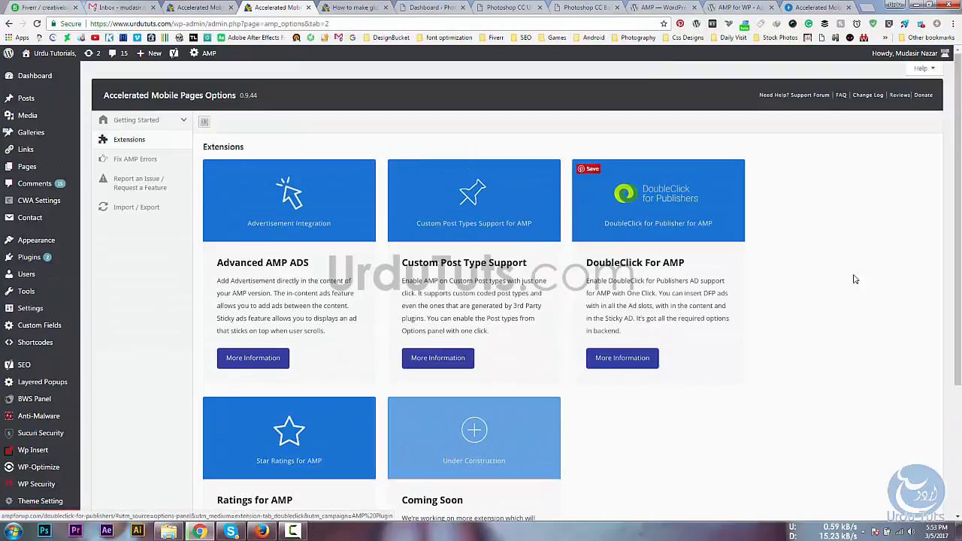
{"action": "scroll", "coordinate": [843, 265], "scroll_direction": "down", "scroll_amount": 2}
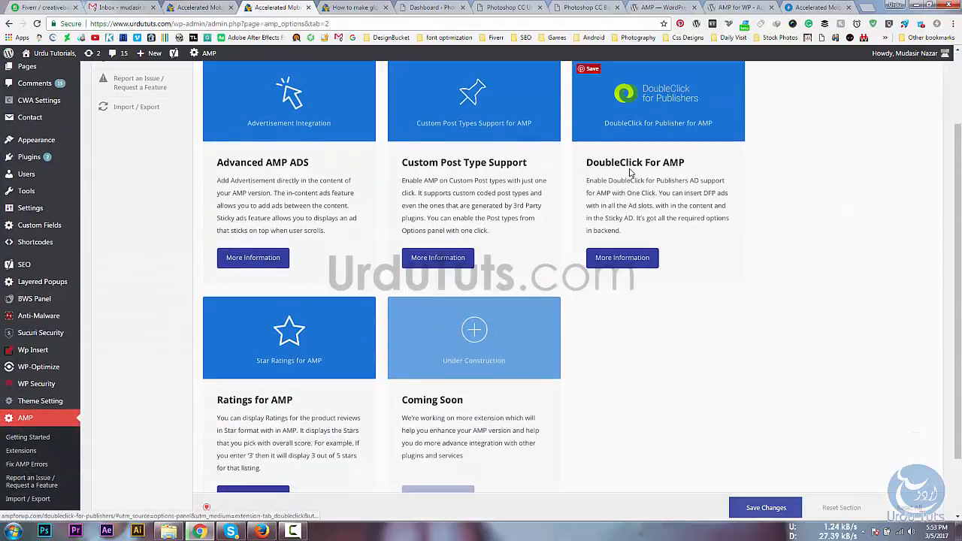
{"action": "scroll", "coordinate": [615, 183], "scroll_direction": "down", "scroll_amount": 1}
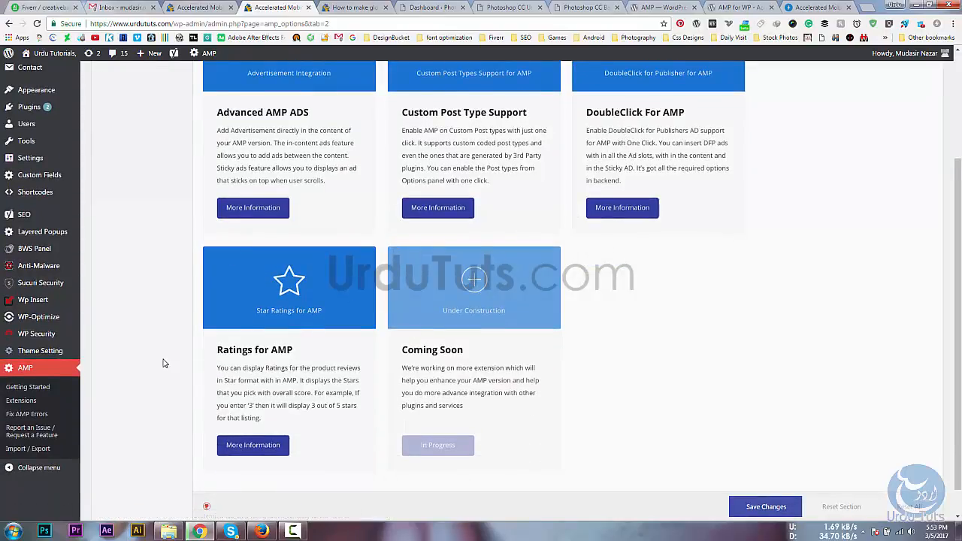
{"action": "scroll", "coordinate": [219, 383], "scroll_direction": "up", "scroll_amount": 2}
{"action": "scroll", "coordinate": [266, 392], "scroll_direction": "down", "scroll_amount": 2}
{"action": "scroll", "coordinate": [402, 353], "scroll_direction": "up", "scroll_amount": 1}
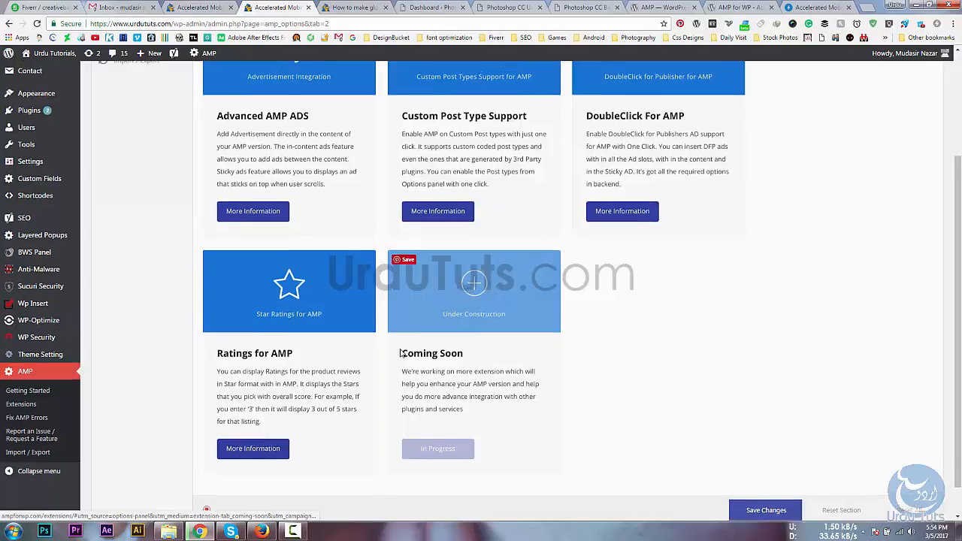
Open the Fix AMP Errors section and look through its validation error chart, AMP Priority Support offer and case study
{"action": "scroll", "coordinate": [402, 353], "scroll_direction": "up", "scroll_amount": 5}
{"action": "left_click", "coordinate": [139, 159]}
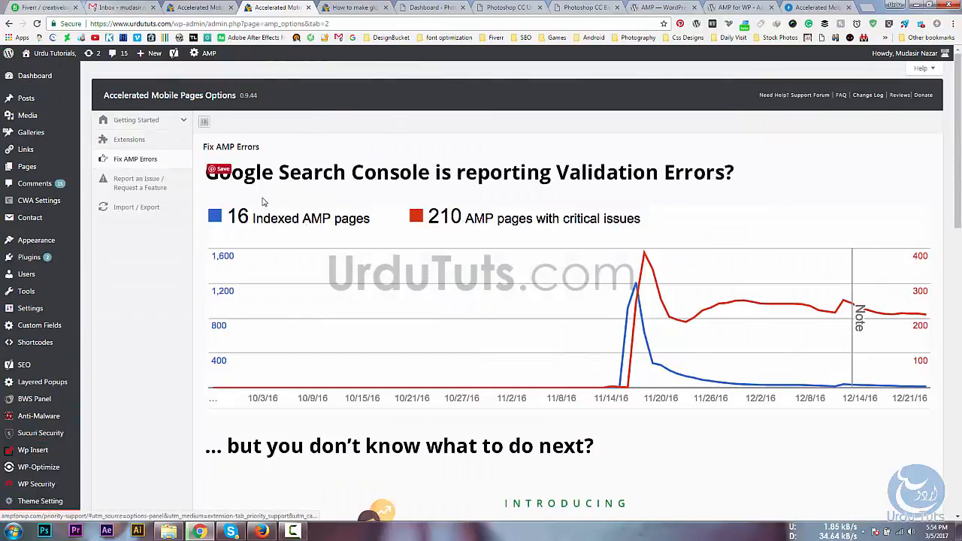
{"action": "scroll", "coordinate": [176, 269], "scroll_direction": "down", "scroll_amount": 6}
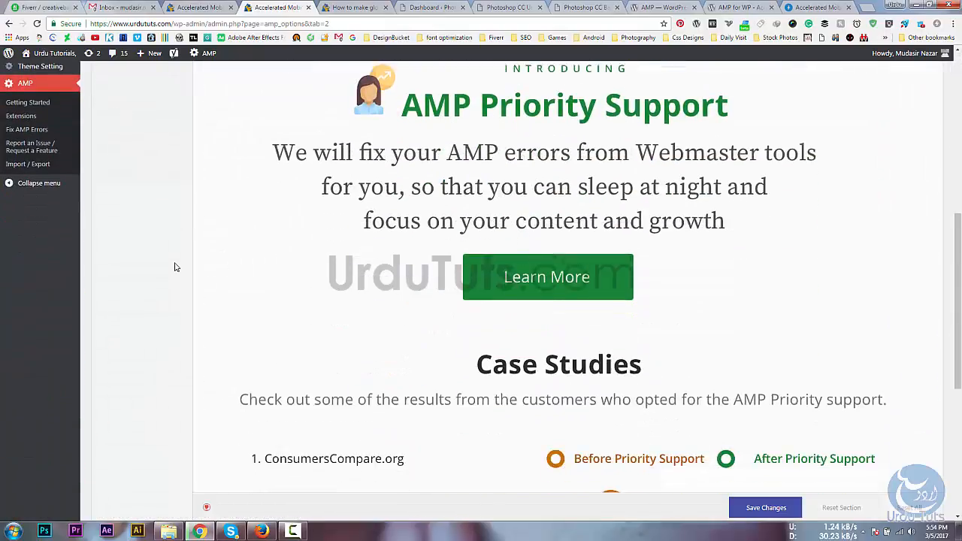
{"action": "scroll", "coordinate": [388, 233], "scroll_direction": "down", "scroll_amount": 4}
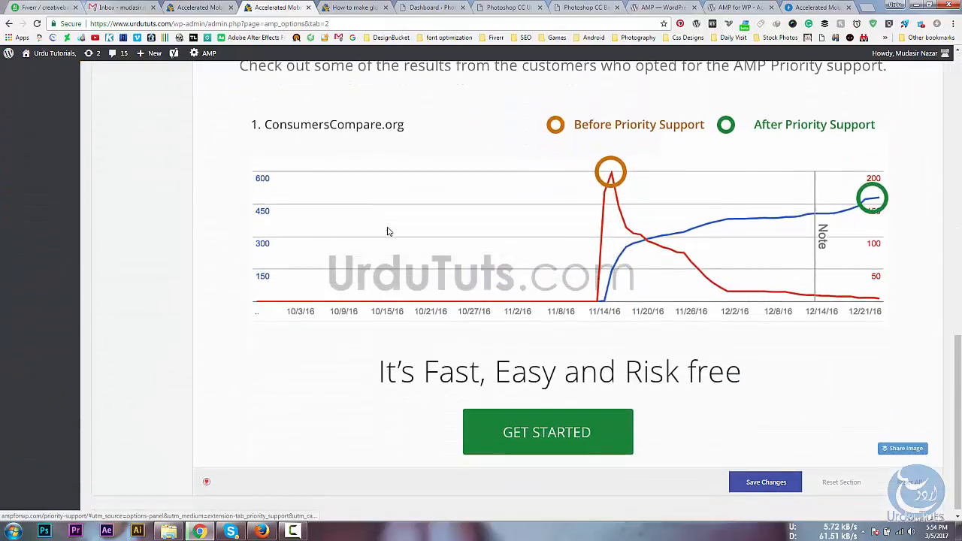
{"action": "scroll", "coordinate": [386, 231], "scroll_direction": "up", "scroll_amount": 9}
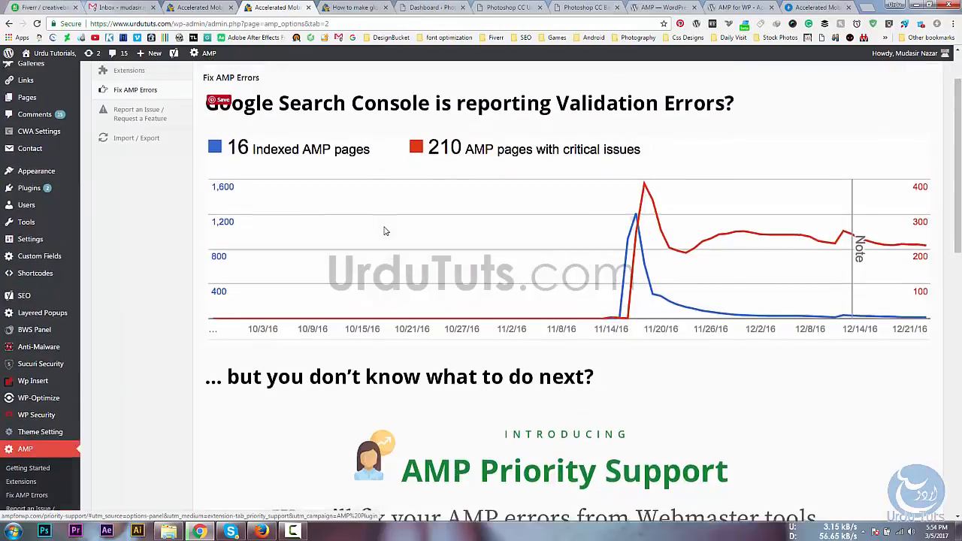
{"action": "scroll", "coordinate": [384, 231], "scroll_direction": "up", "scroll_amount": 1}
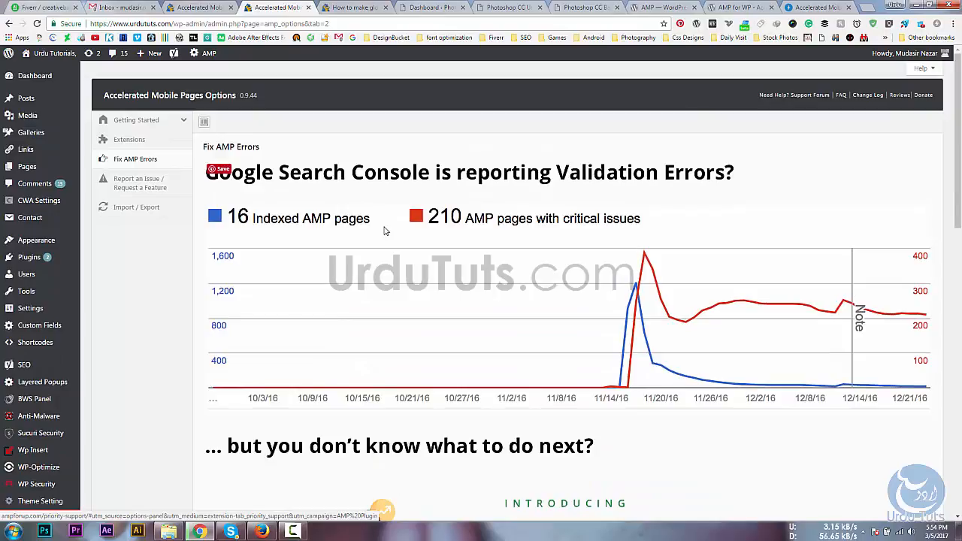
Look at the Report an Issue / Request a Feature and Import / Export sections and save the changes
{"action": "left_click", "coordinate": [139, 180]}
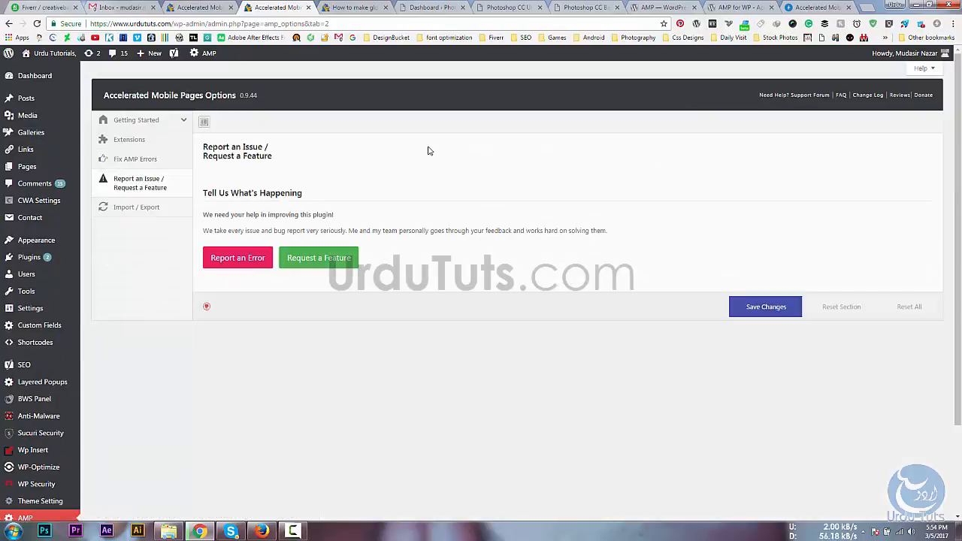
{"action": "left_click", "coordinate": [129, 208]}
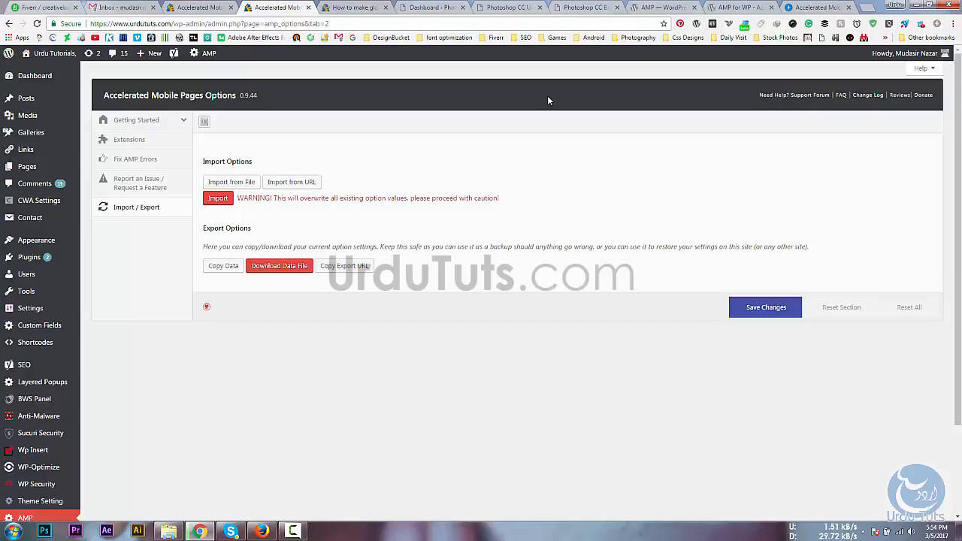
{"action": "left_click", "coordinate": [765, 307]}
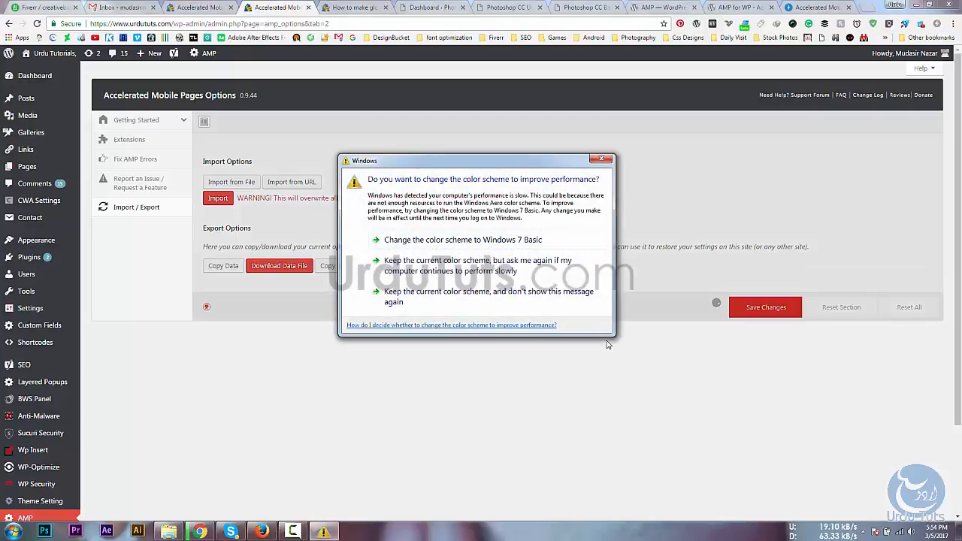
{"action": "left_click_drag", "start_coordinate": [427, 160], "coordinate": [952, 520]}
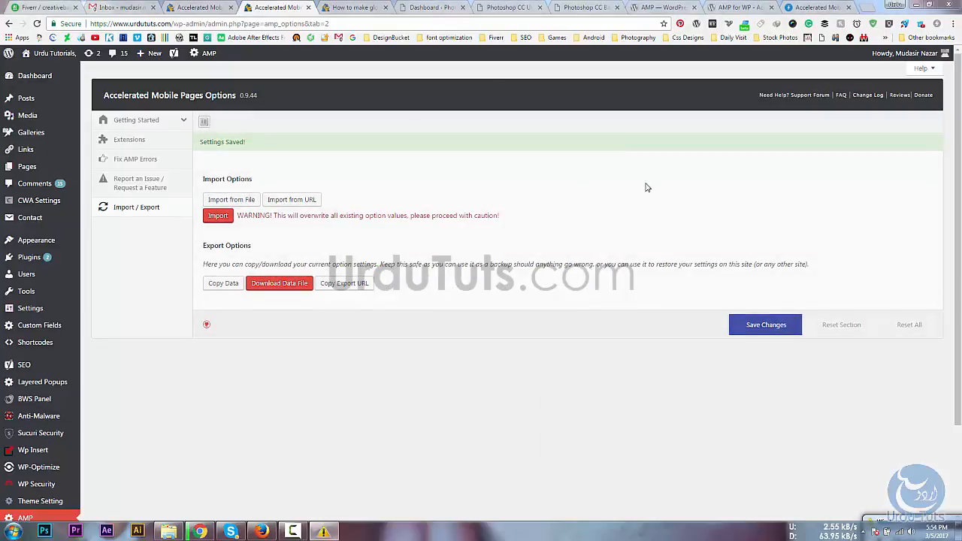
{"action": "left_click", "coordinate": [376, 7]}
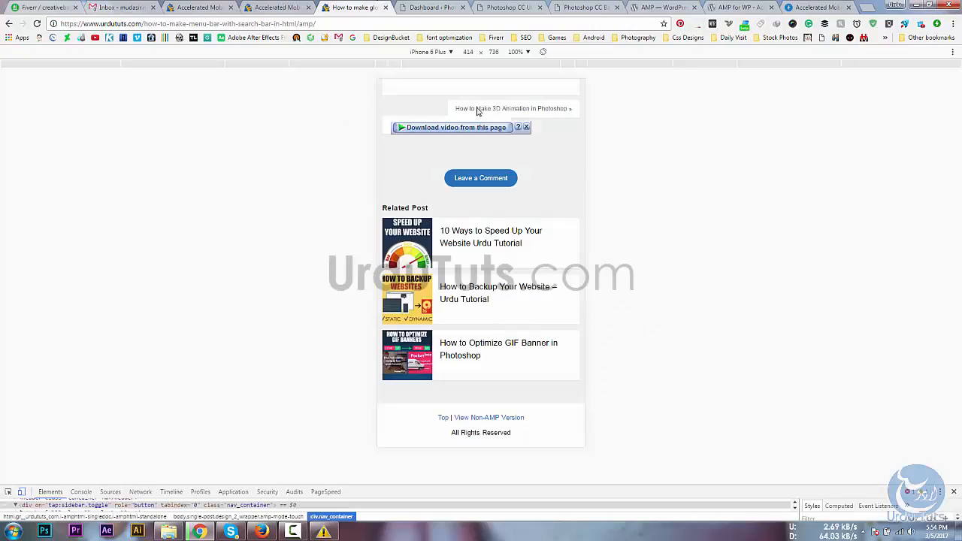
{"action": "left_click_drag", "start_coordinate": [144, 24], "coordinate": [316, 23]}
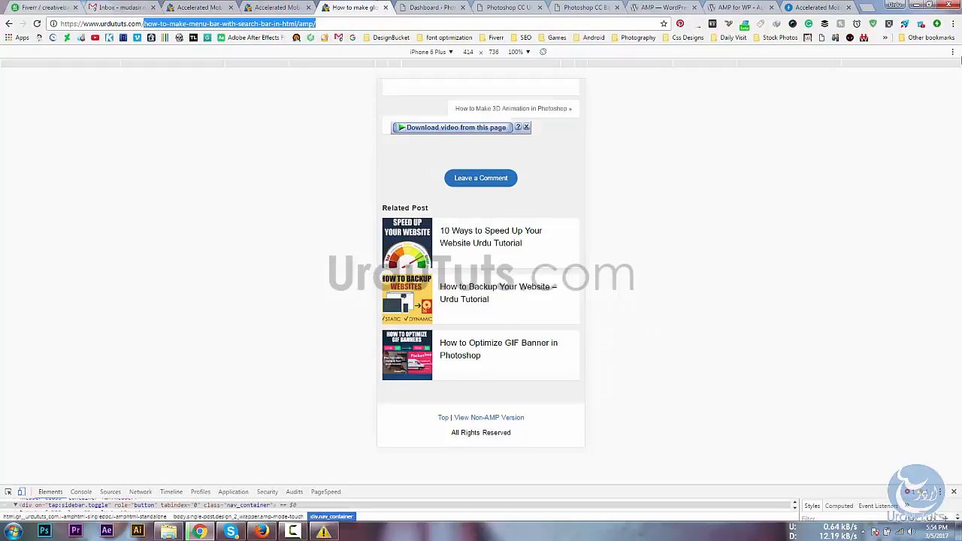
{"action": "key", "text": "BackSpace"}
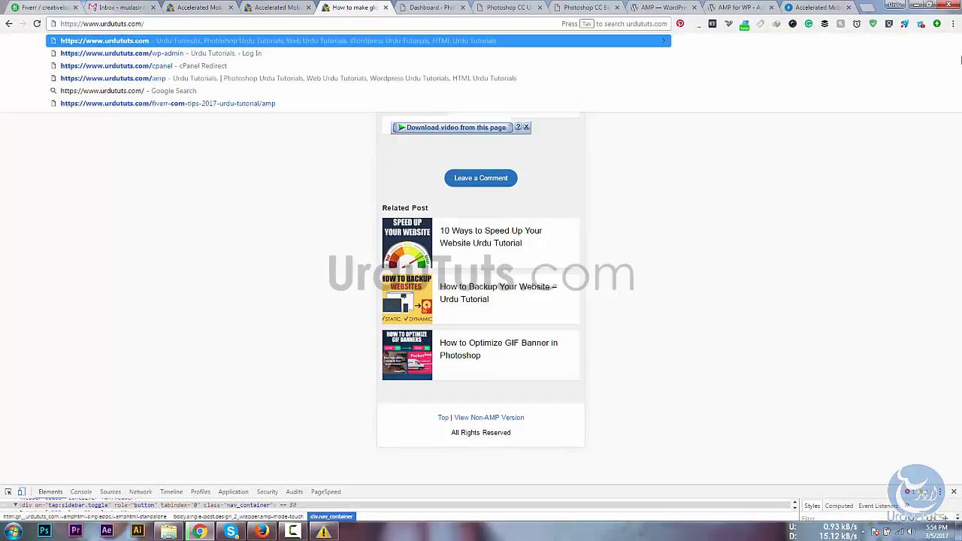
{"action": "key", "text": "Return"}
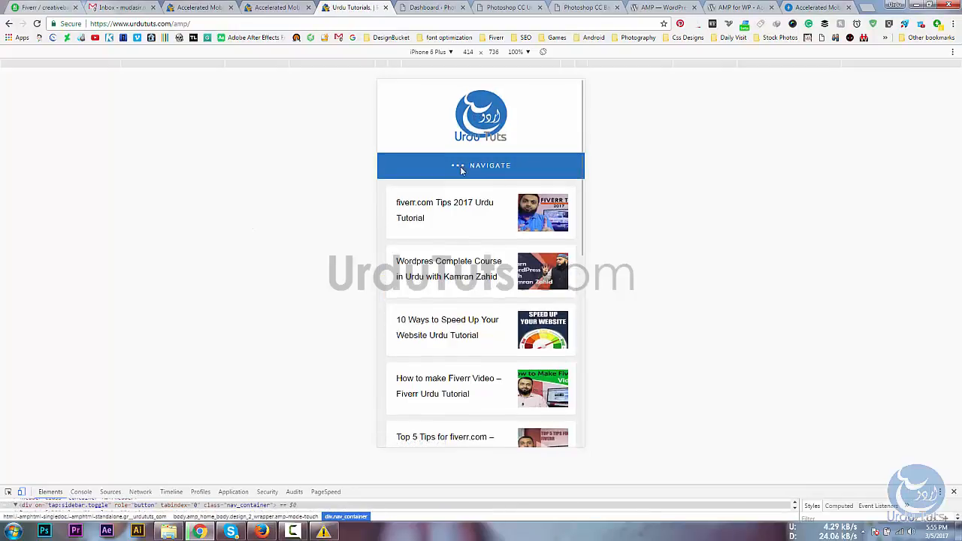
{"action": "scroll", "coordinate": [463, 169], "scroll_direction": "down", "scroll_amount": 5}
{"action": "scroll", "coordinate": [467, 248], "scroll_direction": "up", "scroll_amount": 5}
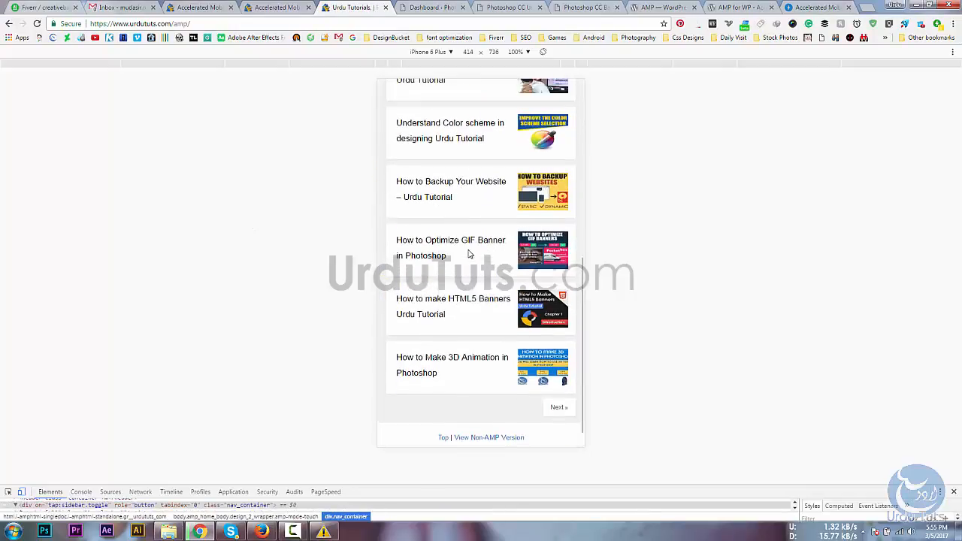